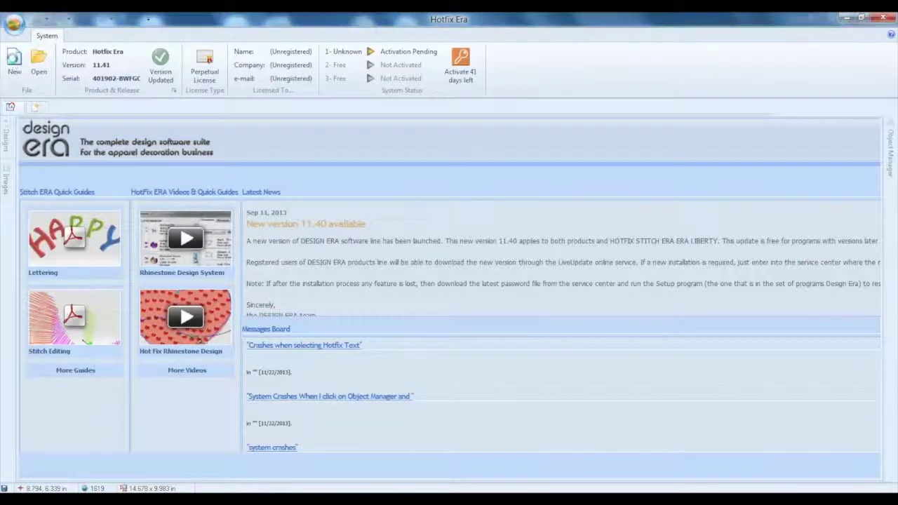
Step: Start a new design and import the picture 'halloween - cat .jpg'
left_click(14, 62)
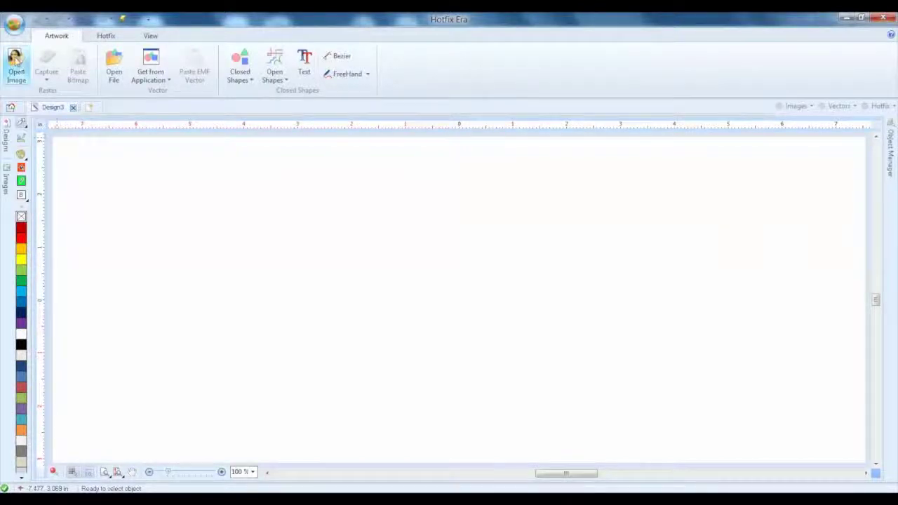
left_click(14, 61)
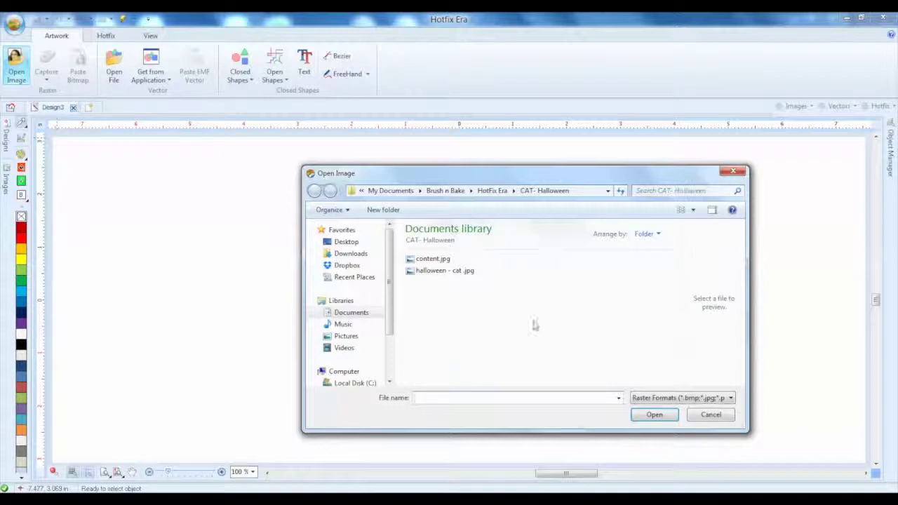
left_click(469, 273)
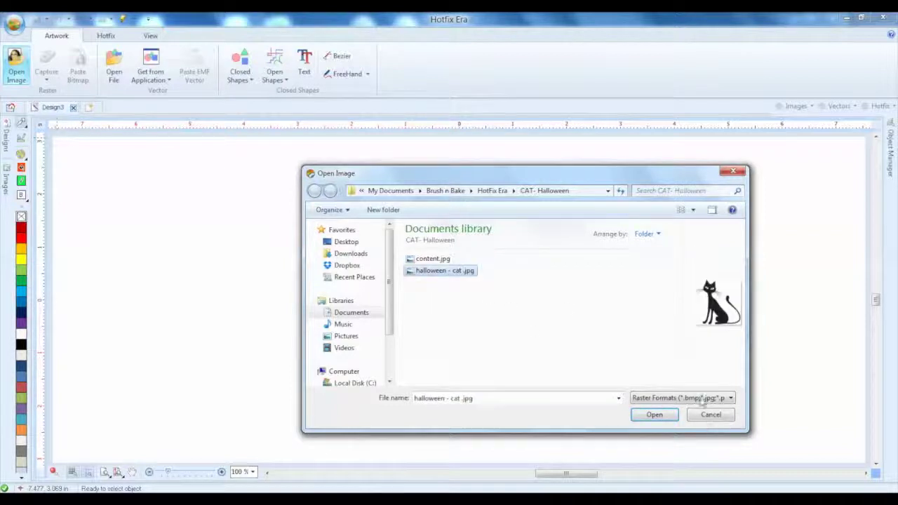
left_click(654, 415)
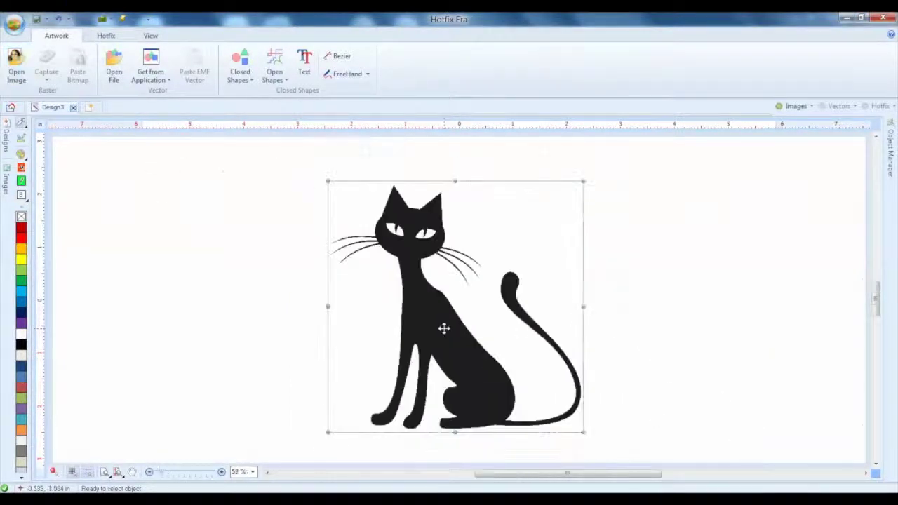
Step: Scale the cat picture down by a corner handle and centre it at the origin
scroll(443, 324, "up", 1)
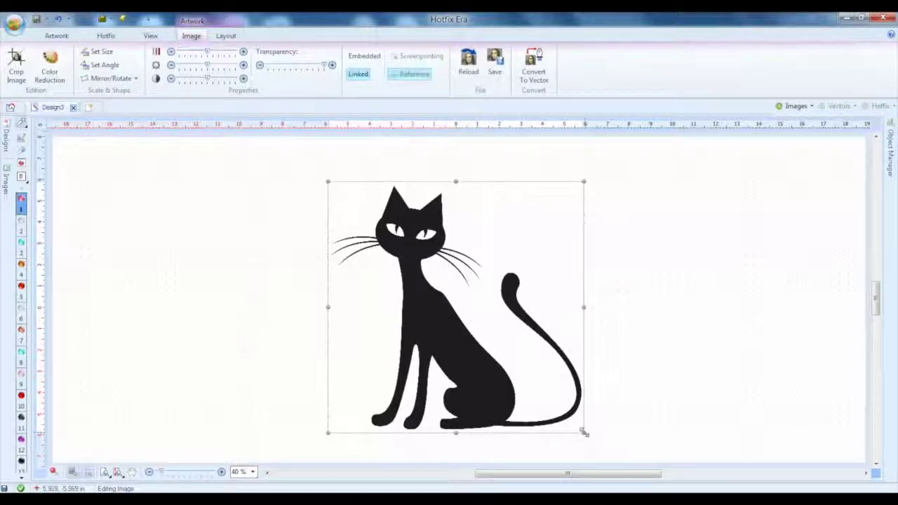
left_click_drag(586, 433, 532, 387)
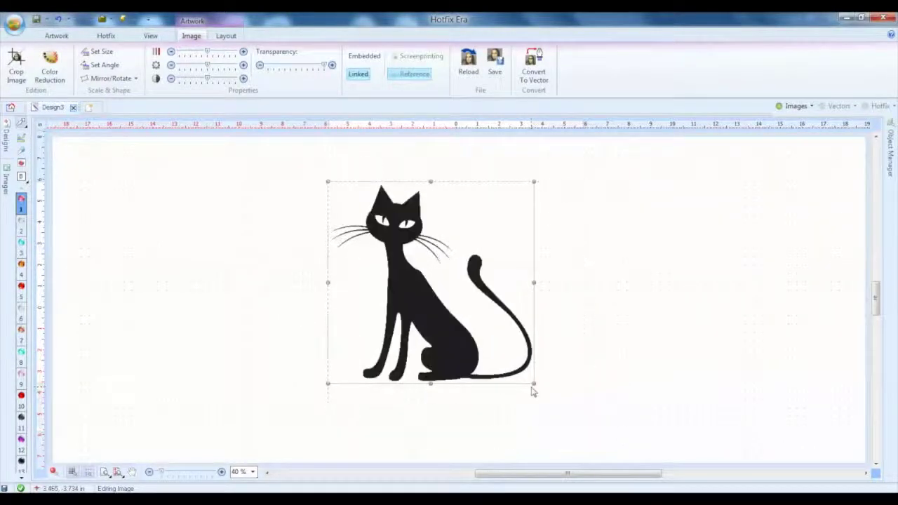
right_click(428, 298)
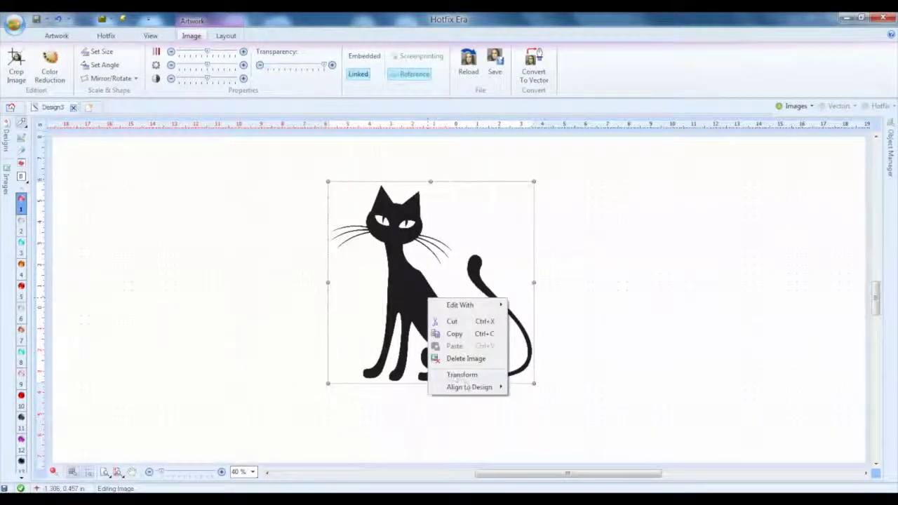
mouse_move(480, 390)
left_click(560, 461)
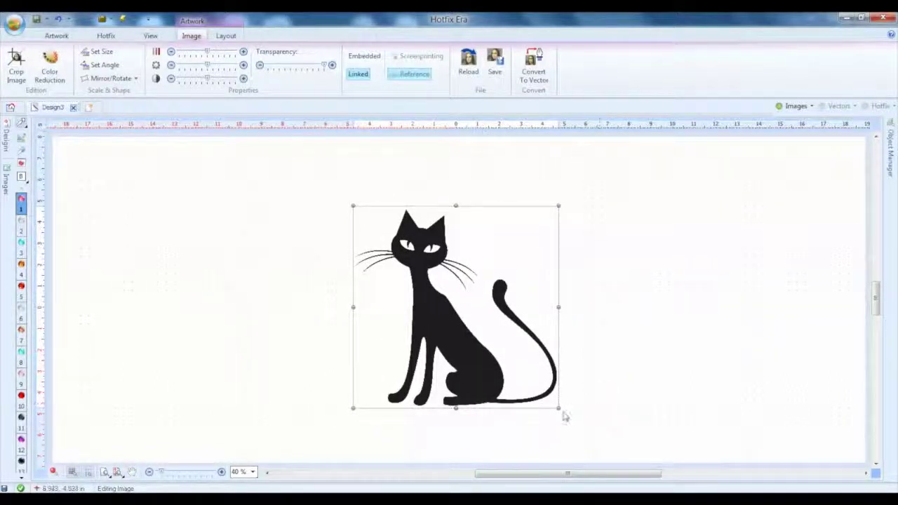
Step: Shrink the cat picture slightly more, re-centre it at the origin and deselect it
left_click_drag(562, 413, 551, 402)
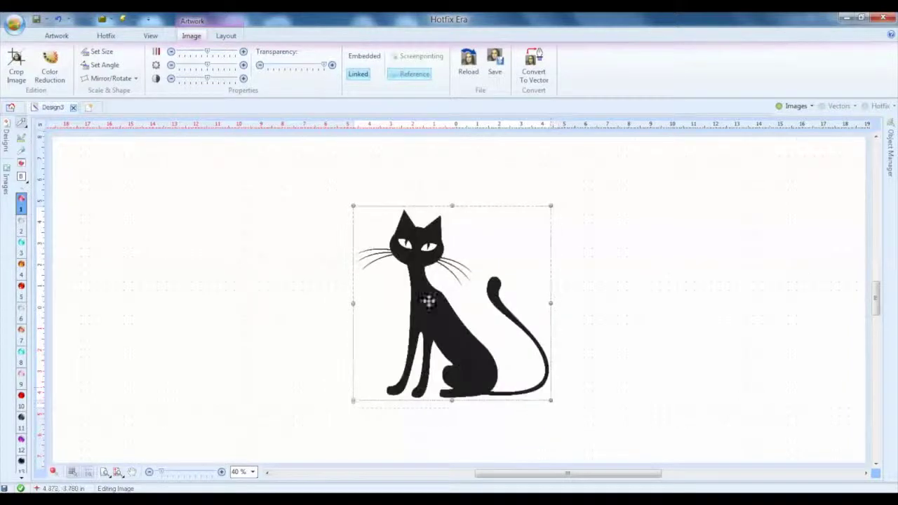
right_click(474, 279)
mouse_move(516, 367)
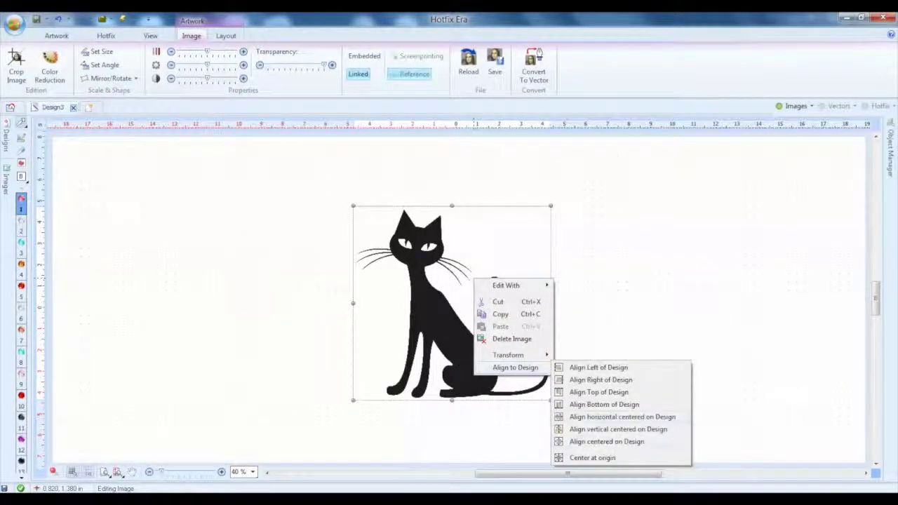
left_click(584, 457)
left_click(672, 378)
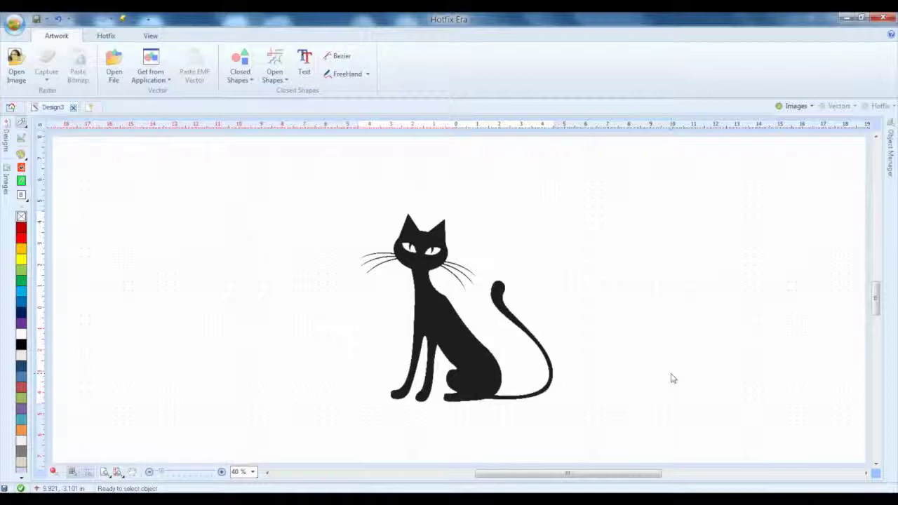
Step: Vectorize the selected cat picture in the Vectorizer and return the traced shape to Design3
left_click(435, 289)
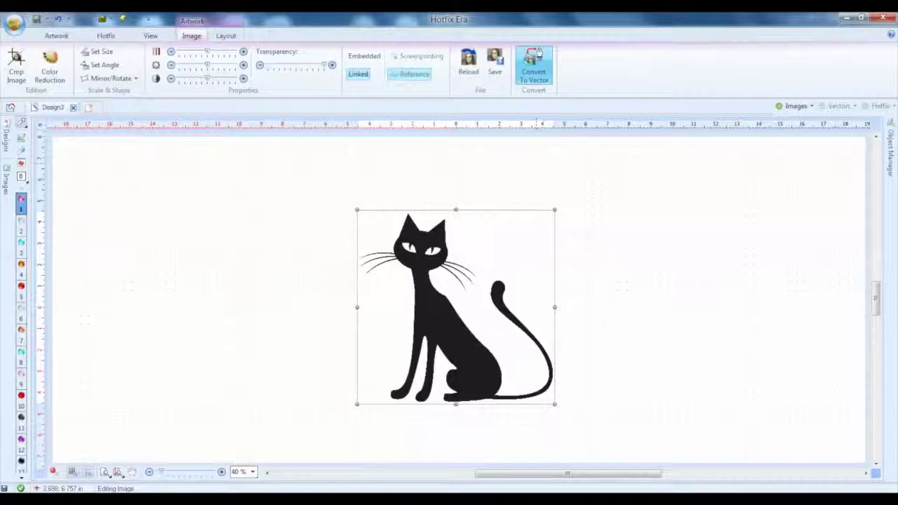
left_click(536, 57)
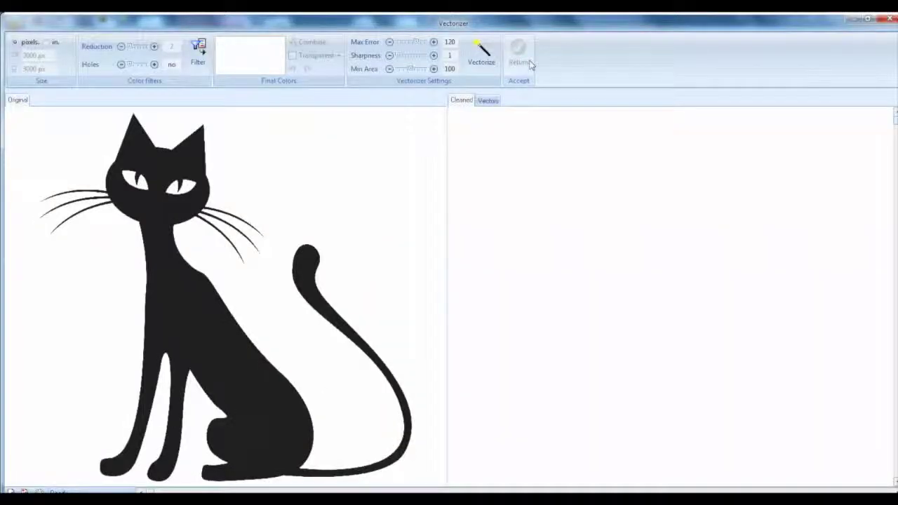
left_click(481, 55)
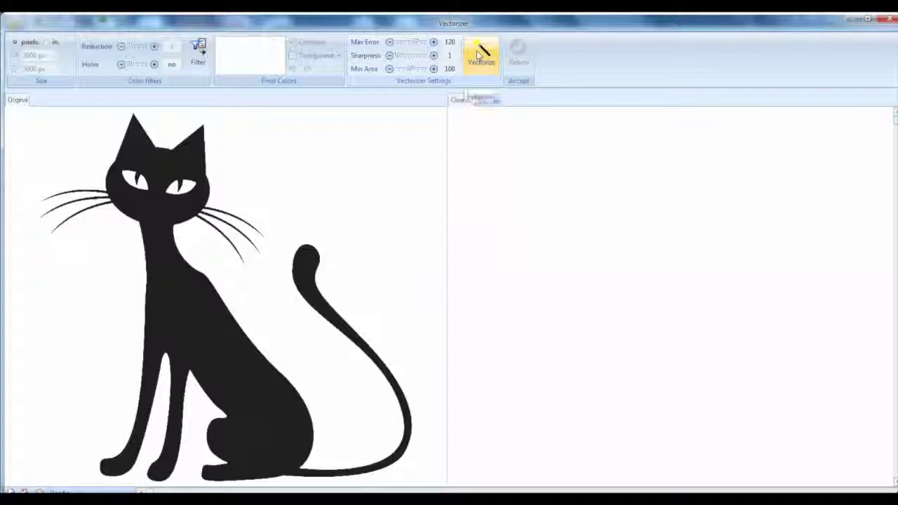
left_click(480, 55)
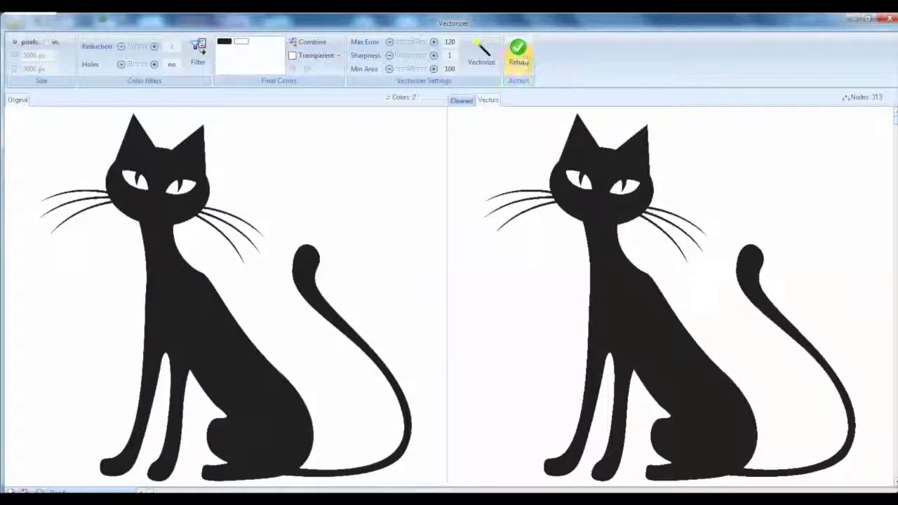
left_click(523, 57)
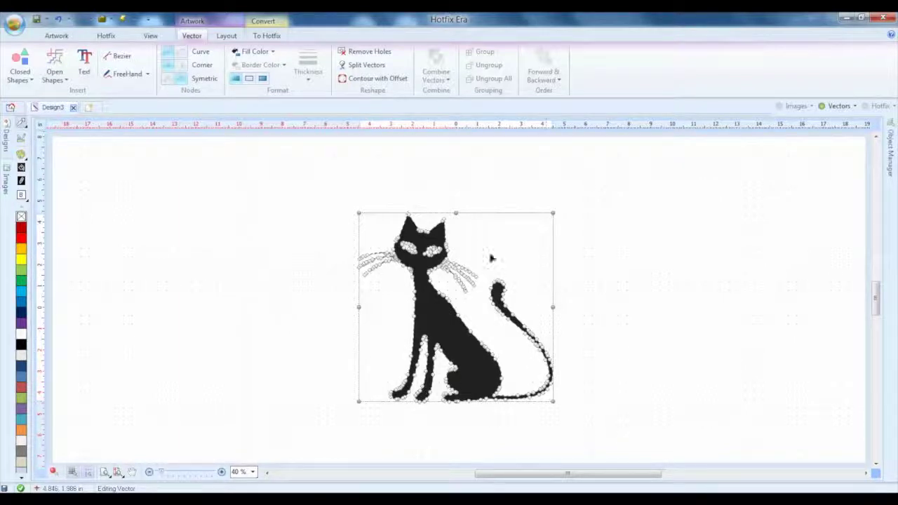
Step: Try fill-only and outline-only display for the cat vector, then settle on fill with outline
left_click(249, 78)
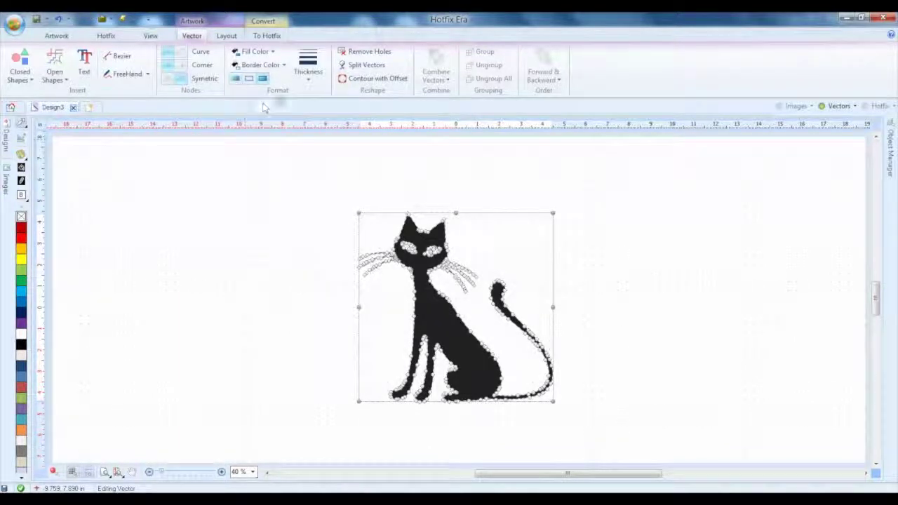
left_click(237, 78)
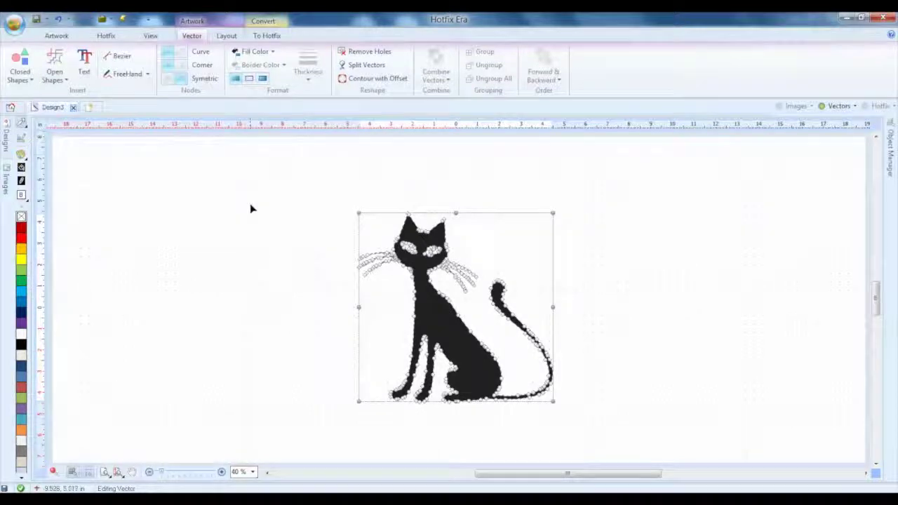
left_click(249, 79)
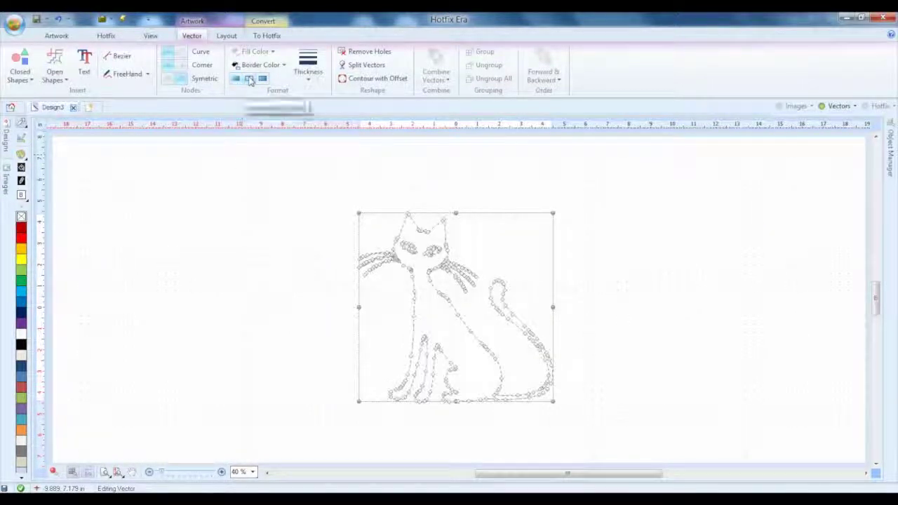
left_click(262, 79)
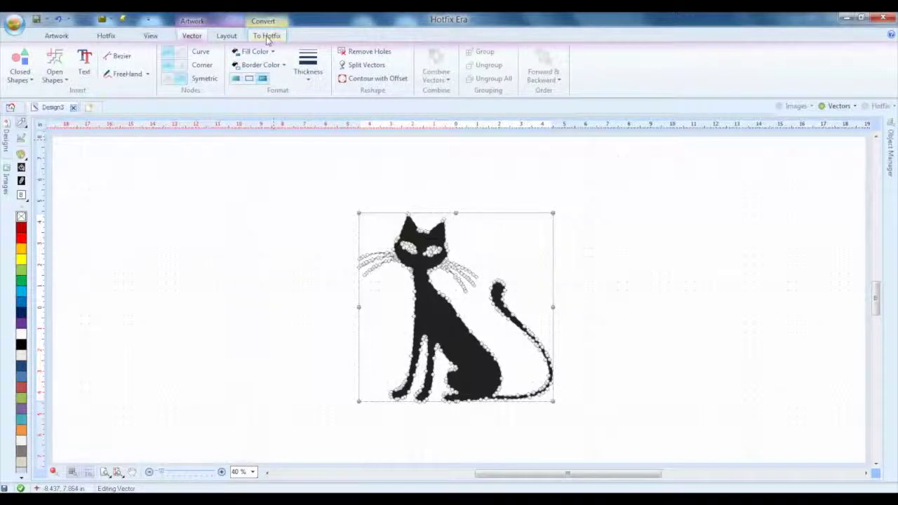
Step: Fill the cat shape with a uniform single-stone rhinestone area fill
left_click(266, 37)
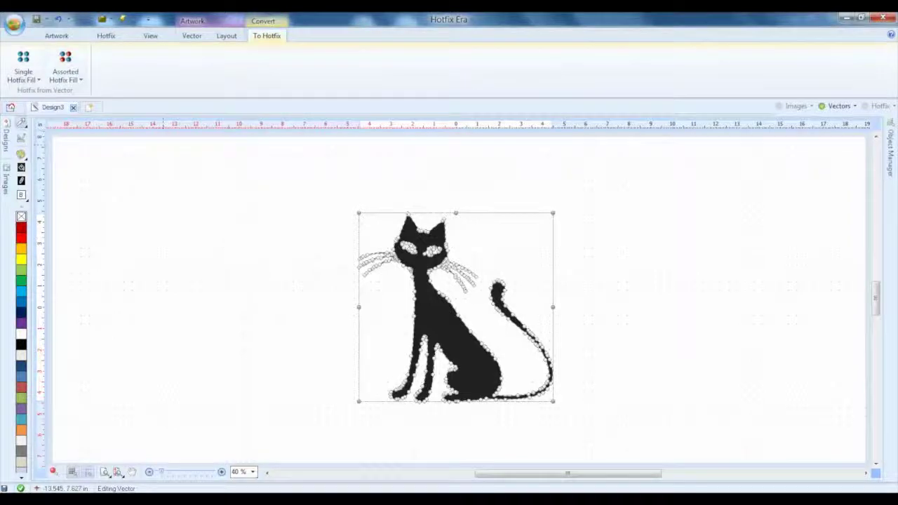
left_click(25, 73)
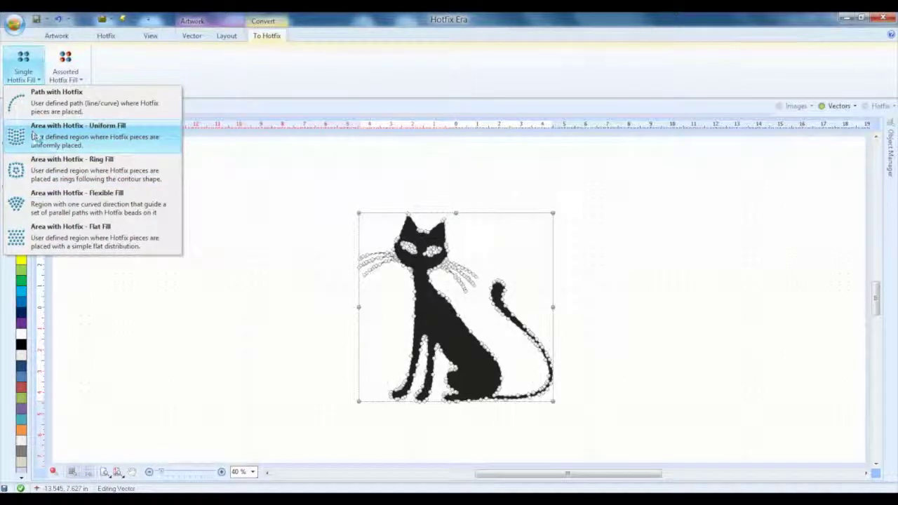
left_click(123, 132)
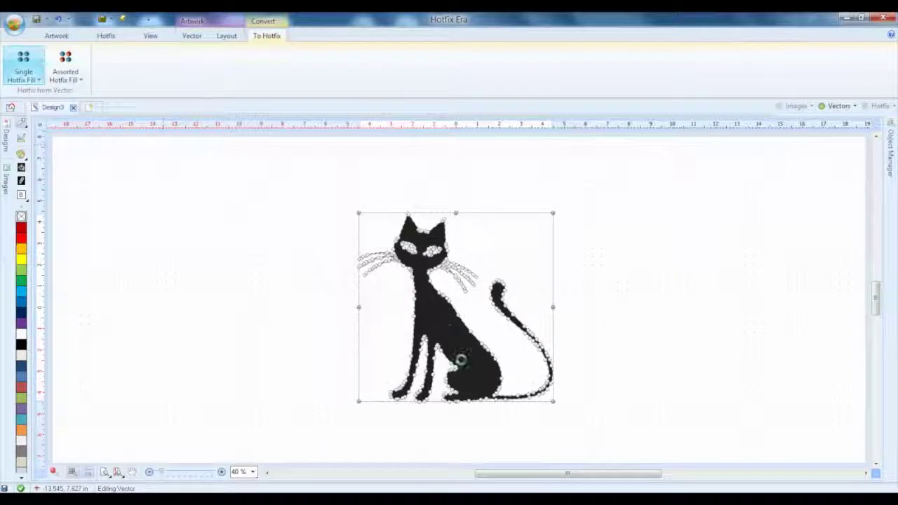
left_click(461, 361)
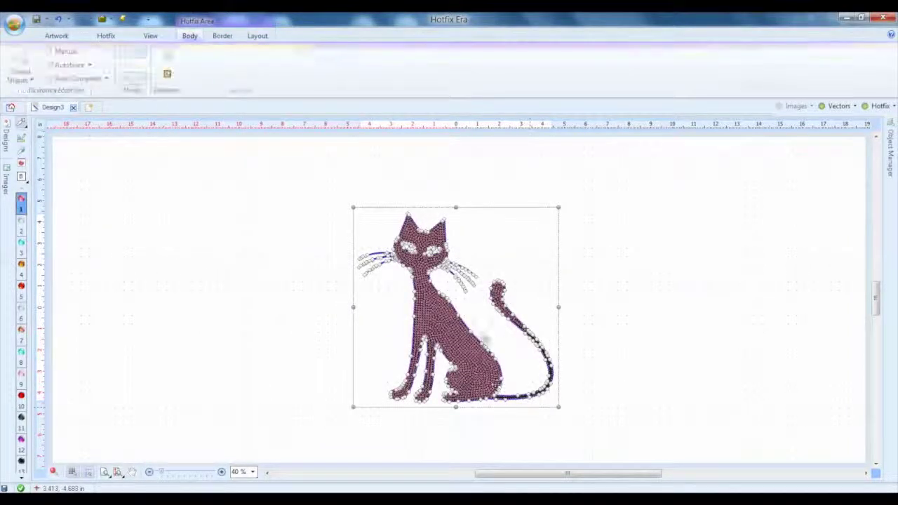
Step: Zoom in on the cat's body to inspect how the fill stones are packed
scroll(430, 303, "down", 1)
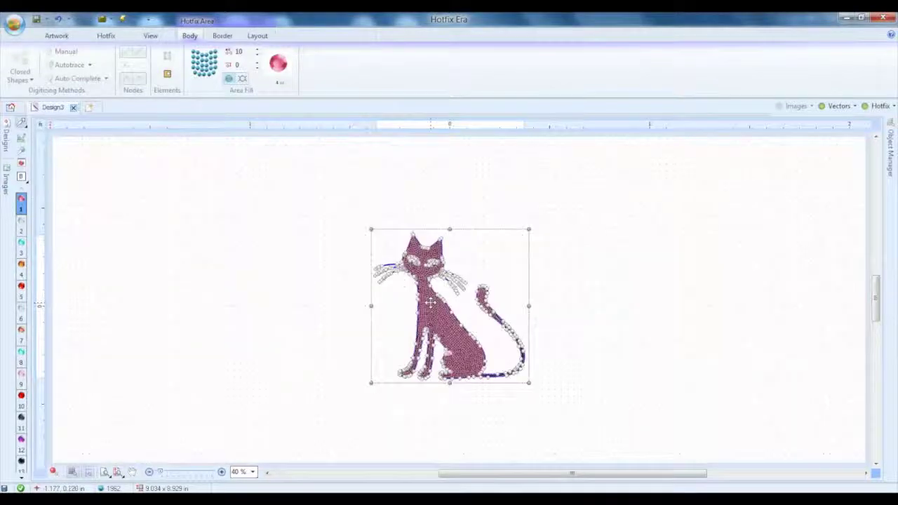
scroll(430, 305, "up", 3)
scroll(430, 307, "up", 1)
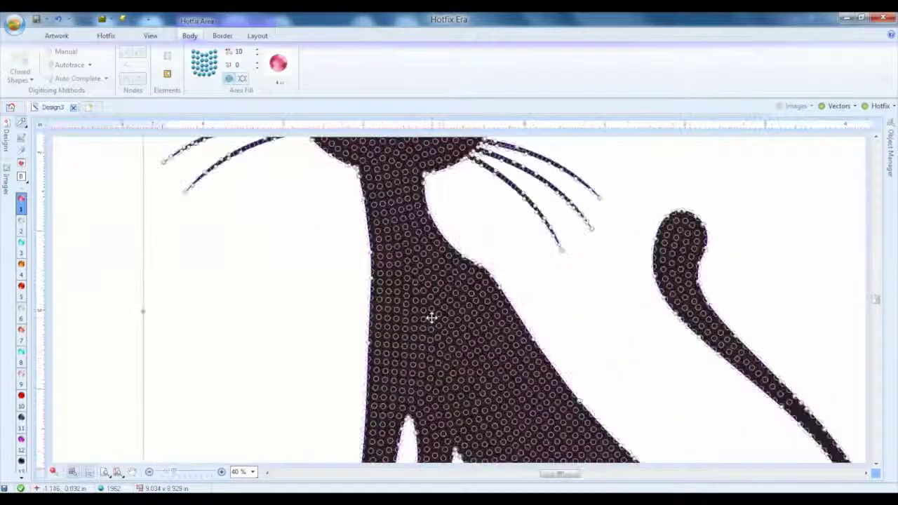
scroll(431, 318, "up", 3)
scroll(431, 318, "down", 1)
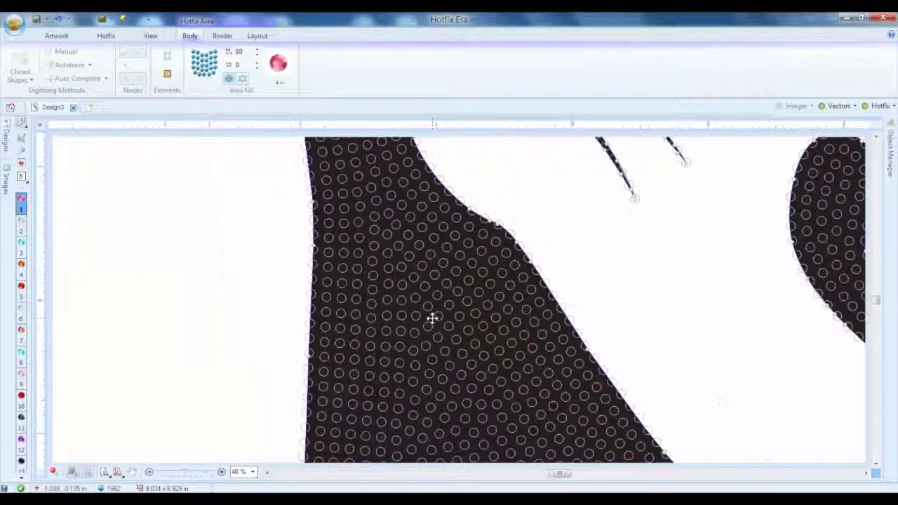
scroll(431, 318, "down", 2)
scroll(430, 317, "up", 3)
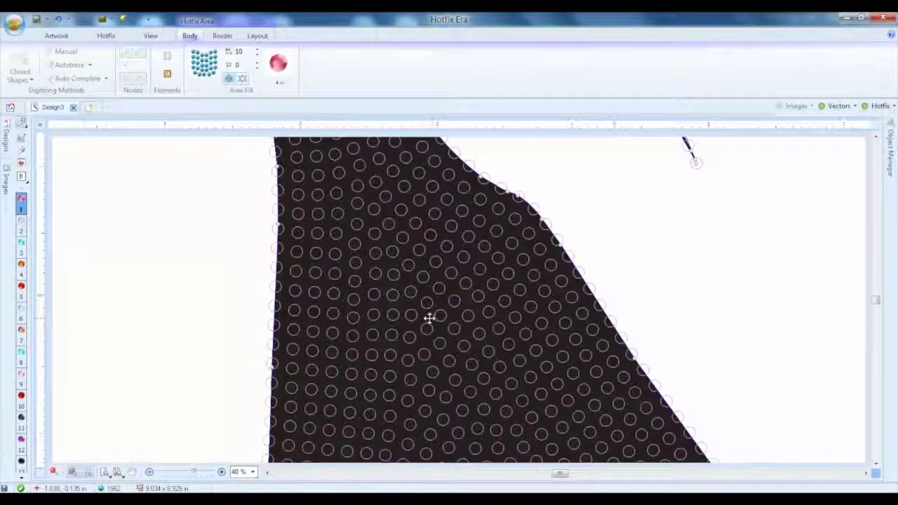
scroll(429, 317, "up", 3)
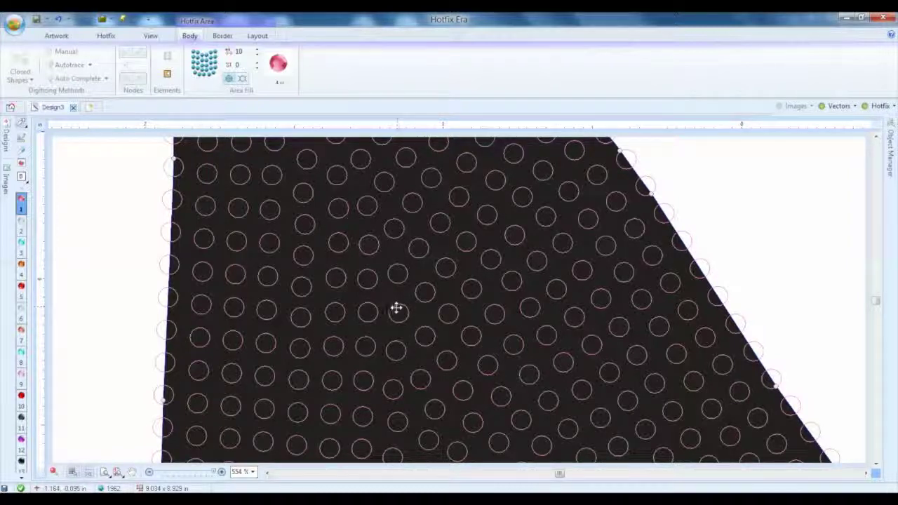
scroll(435, 333, "down", 3)
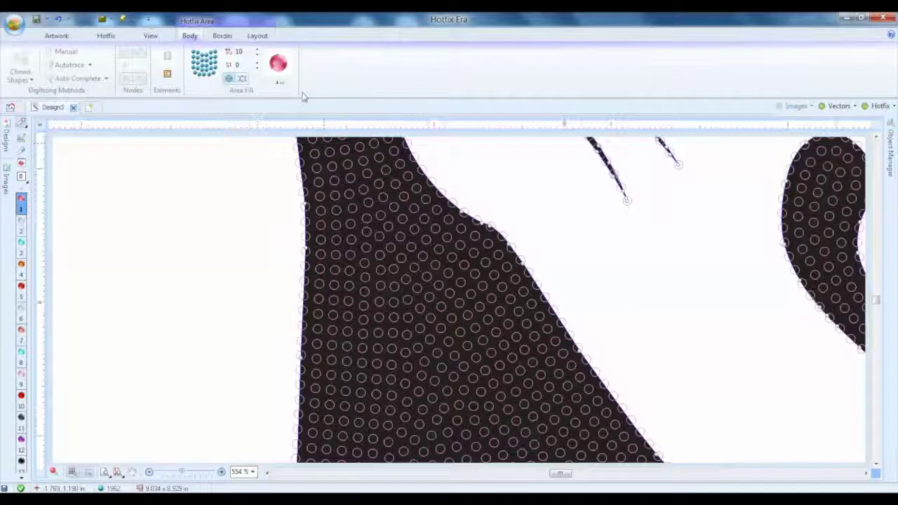
Step: Change the area fill spacing from 10 to 15 and refill the cat with 6 ss cyan stones
left_click(239, 52)
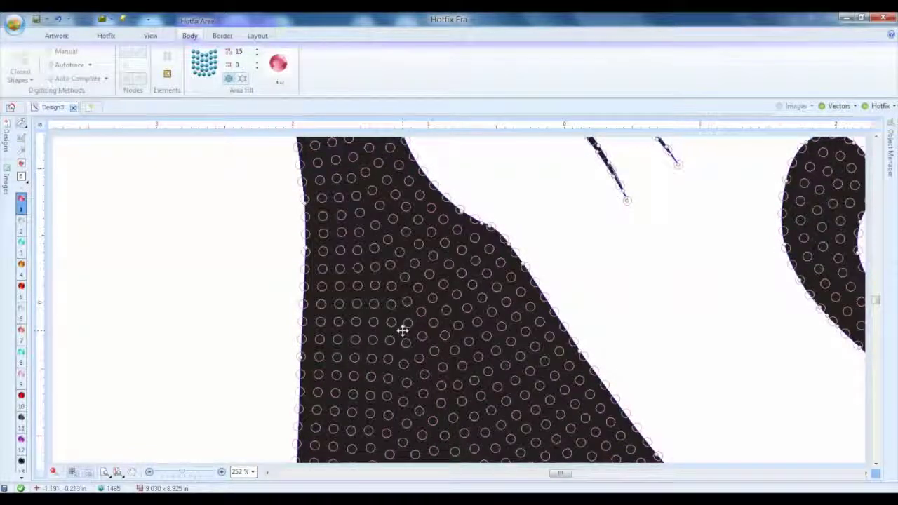
left_click(278, 63)
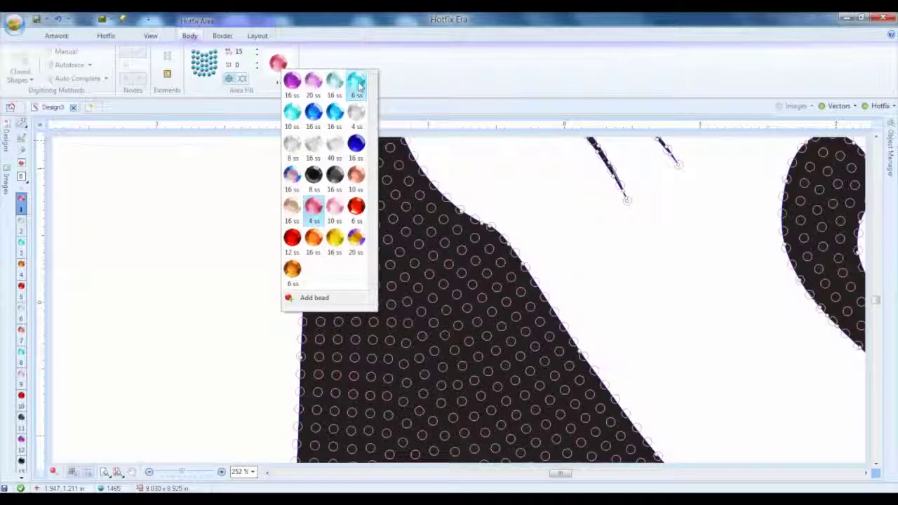
left_click(358, 83)
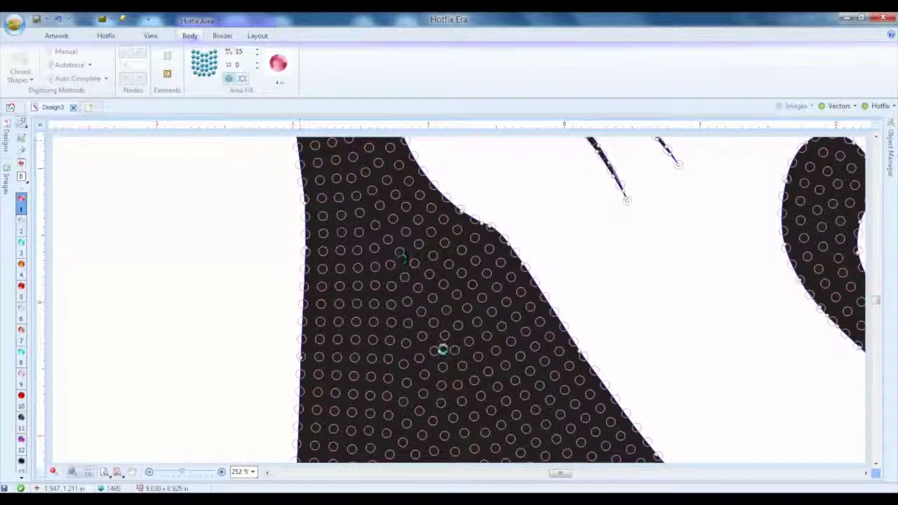
left_click(458, 324)
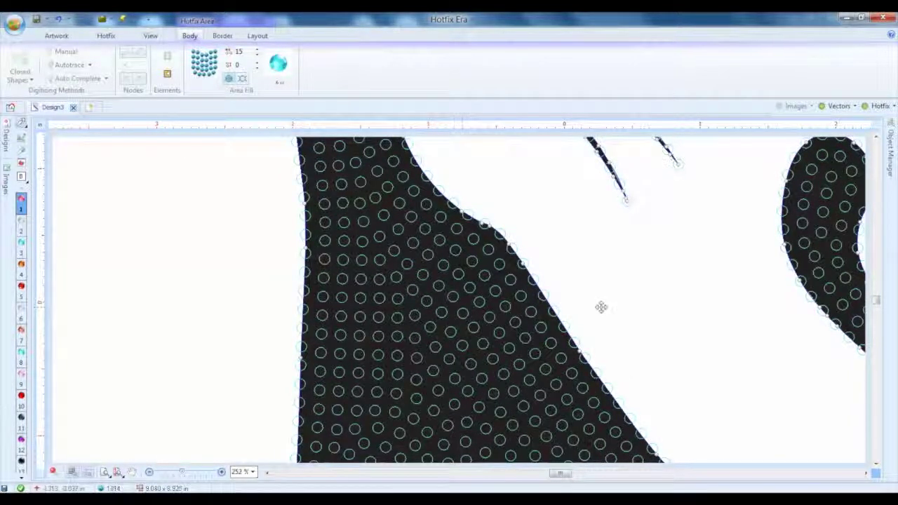
scroll(600, 307, "down", 3)
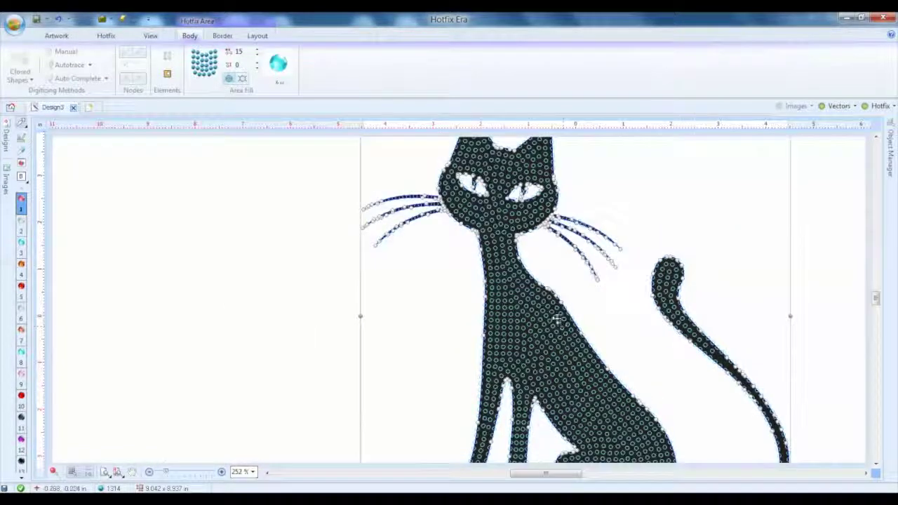
scroll(625, 337, "down", 1)
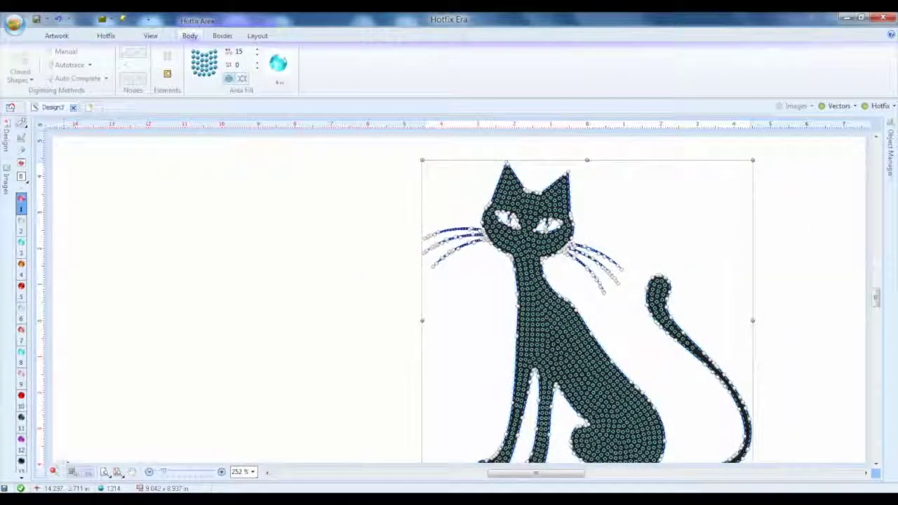
Step: Preview the stones in realistic view with vectors hidden, then show the black cat vectors again
left_click(53, 472)
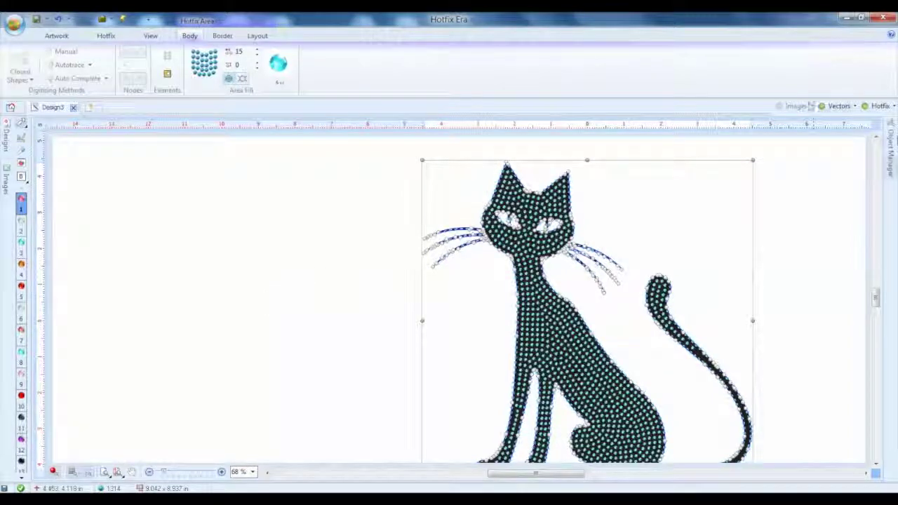
left_click(830, 106)
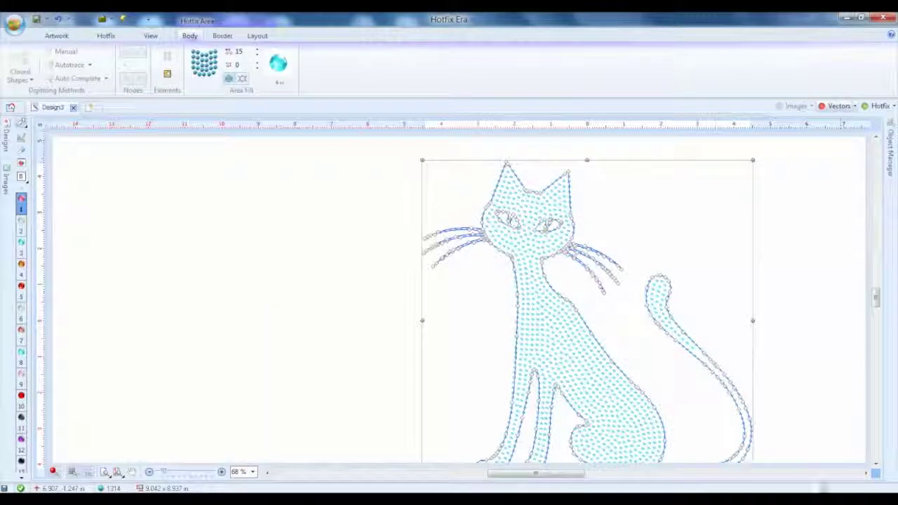
left_click(810, 327)
scroll(742, 327, "up", 5)
scroll(435, 331, "up", 2)
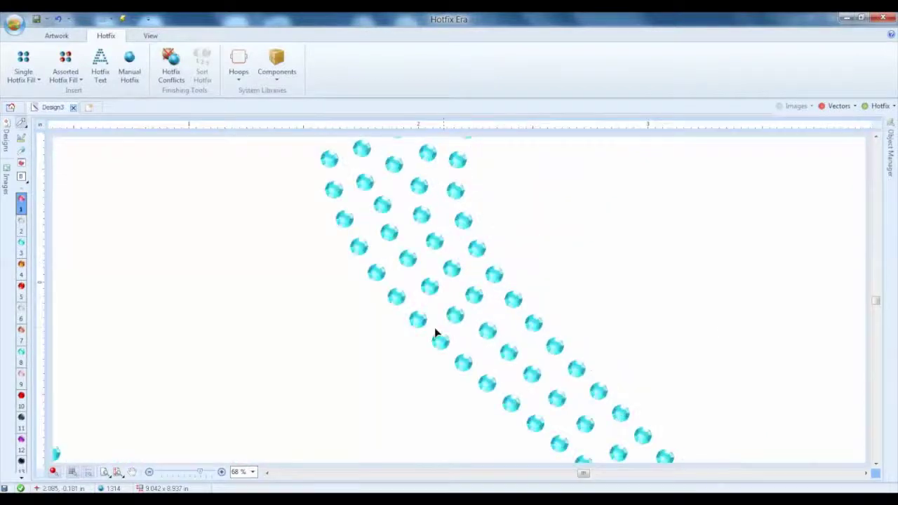
scroll(531, 331, "down", 6)
scroll(540, 317, "down", 3)
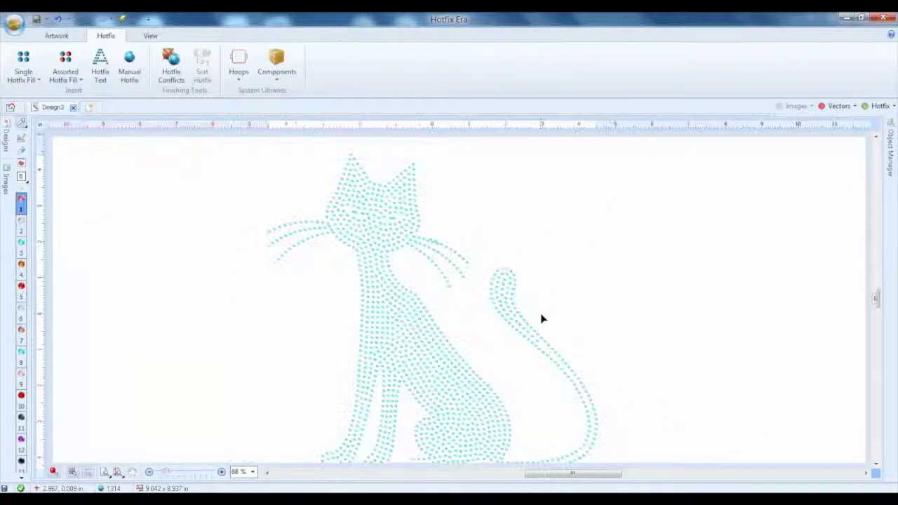
scroll(512, 298, "up", 1)
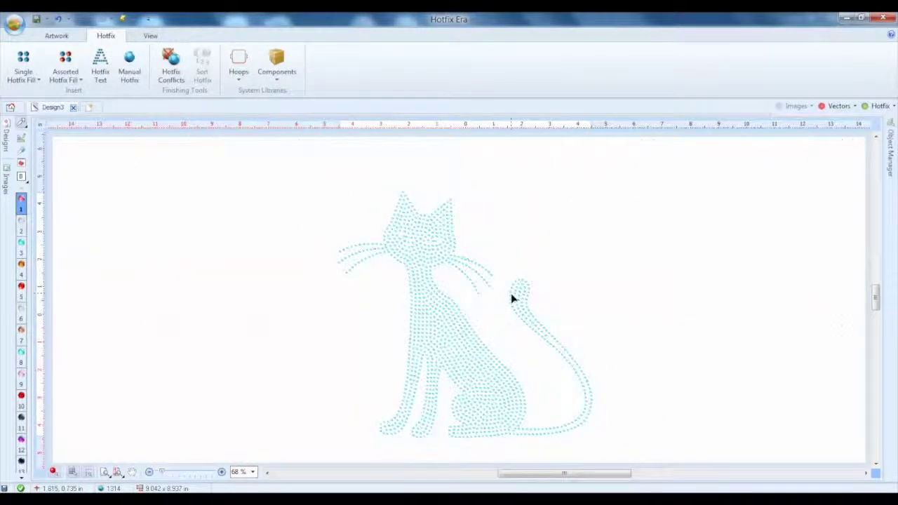
left_click(833, 106)
scroll(414, 238, "up", 3)
scroll(416, 238, "up", 3)
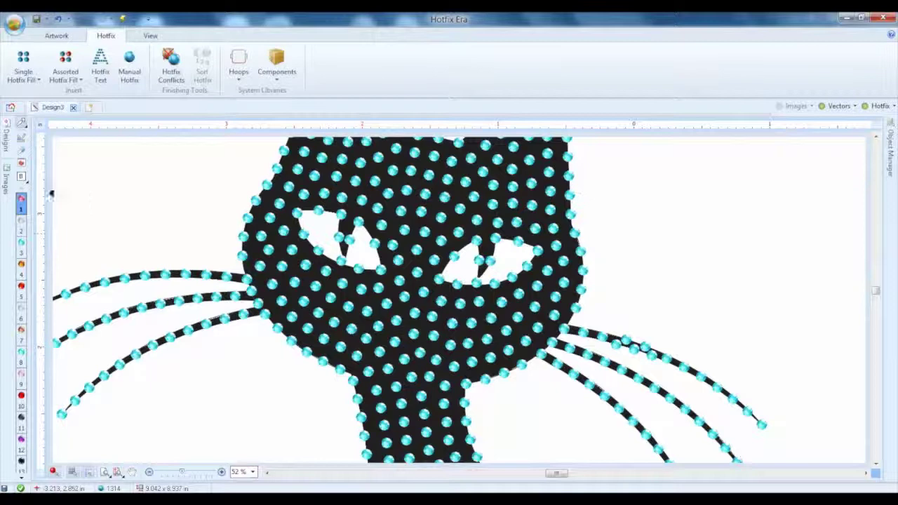
Step: Delete the stray stones inside both cat eyes with Edit Hotfix, leaving 1310 stones
left_click(21, 152)
left_click(339, 238)
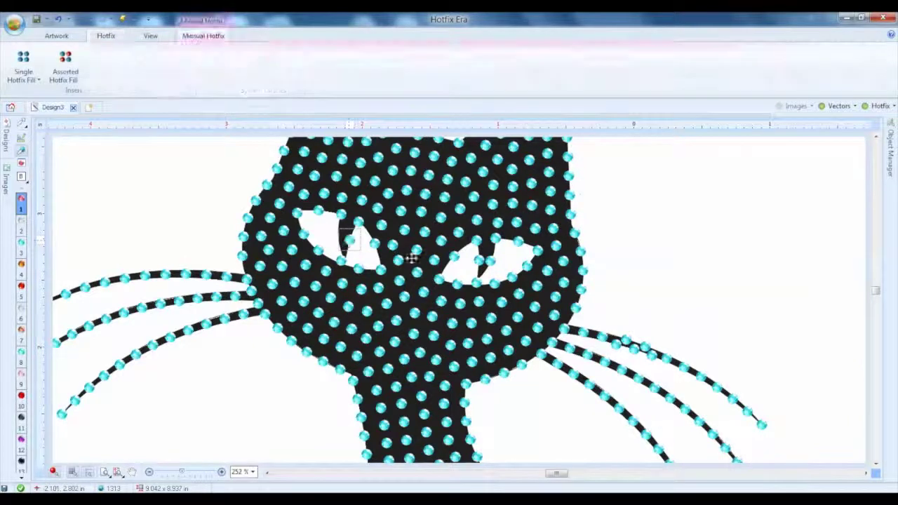
left_click(472, 270)
left_click(472, 270)
left_click_drag(481, 265, 491, 260)
key("Delete")
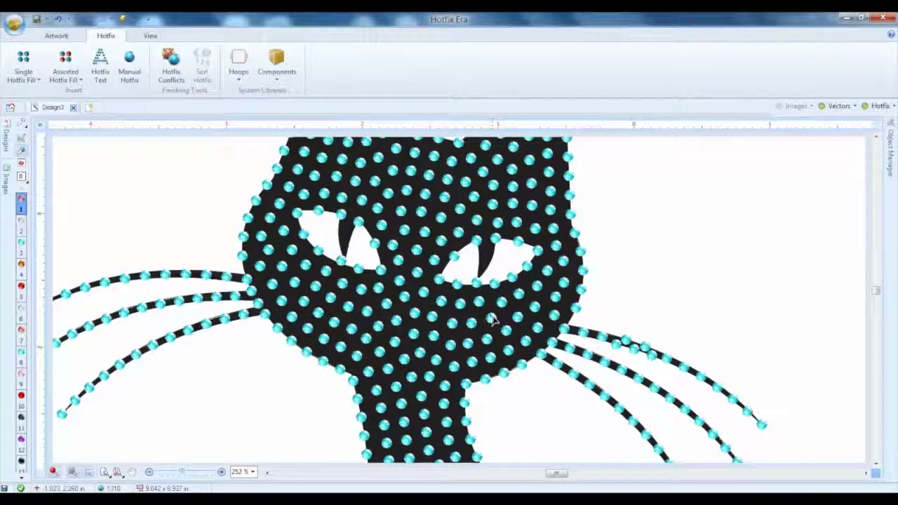
scroll(444, 322, "down", 1)
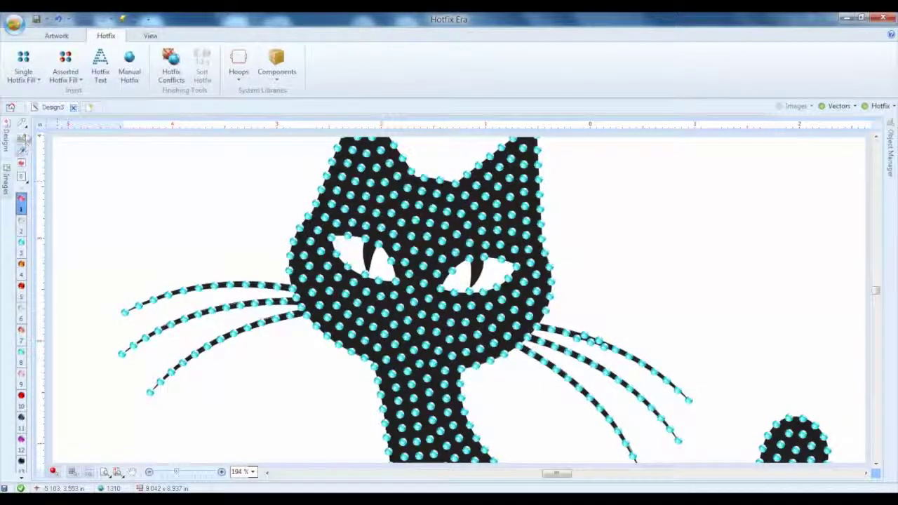
Step: Add the Round 6 ss Jet stone from the Rhinestones list to the Current Beads Bar
left_click(22, 139)
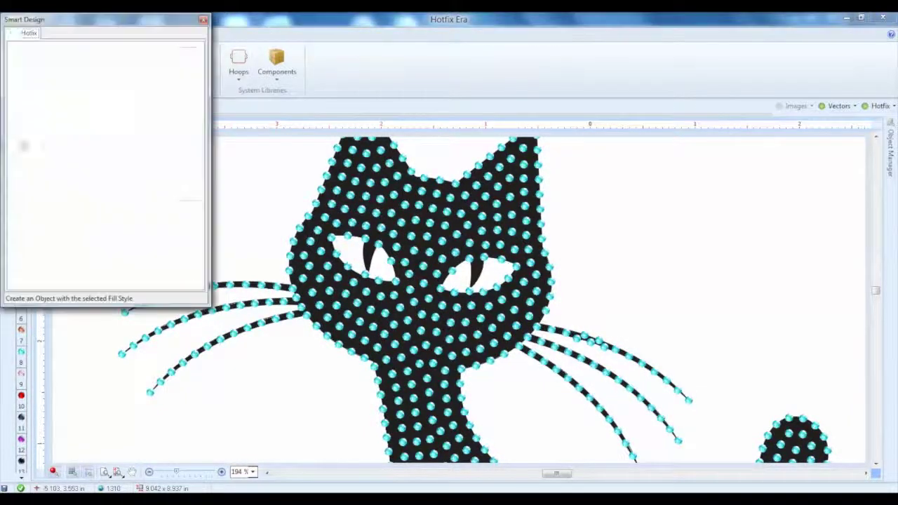
left_click(203, 19)
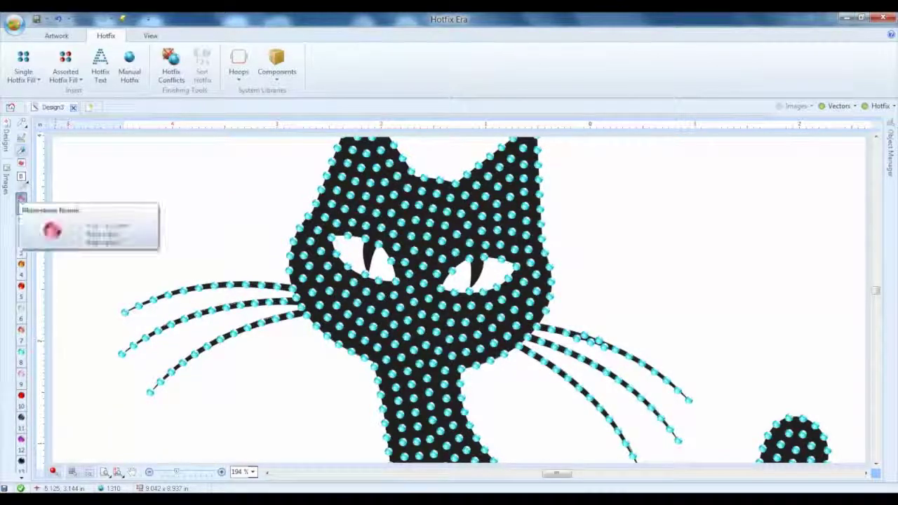
left_click(21, 164)
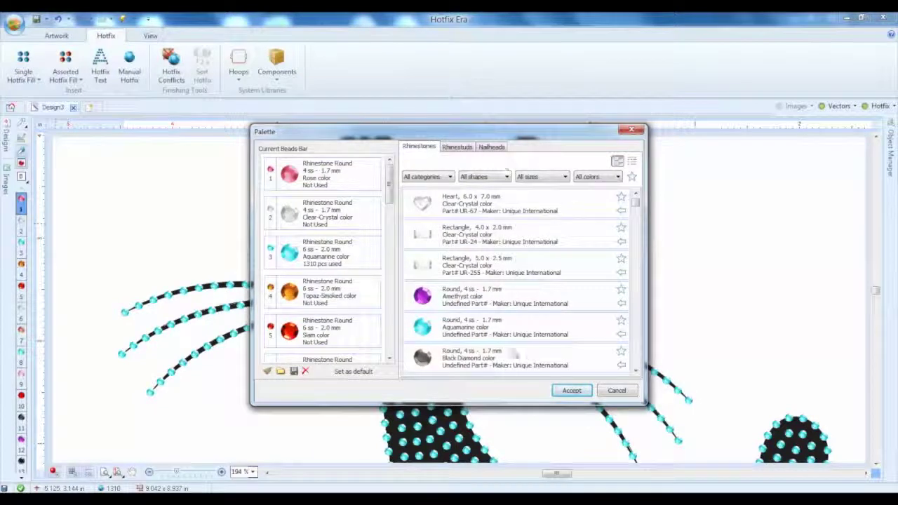
scroll(449, 344, "down", 3)
scroll(484, 324, "down", 3)
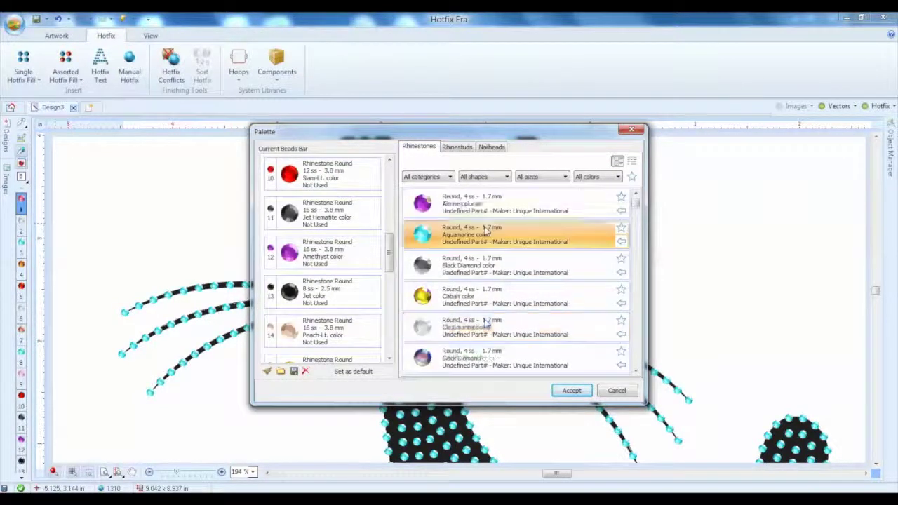
scroll(493, 294, "down", 8)
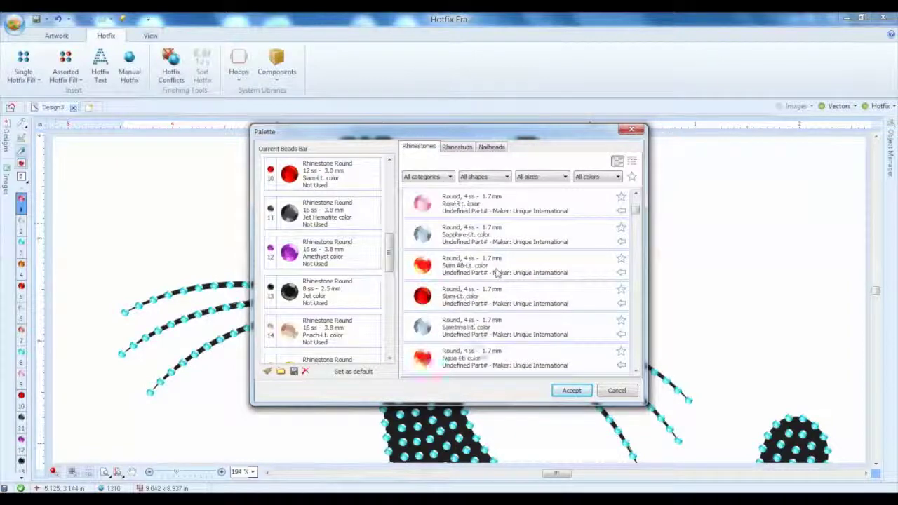
scroll(496, 279, "down", 8)
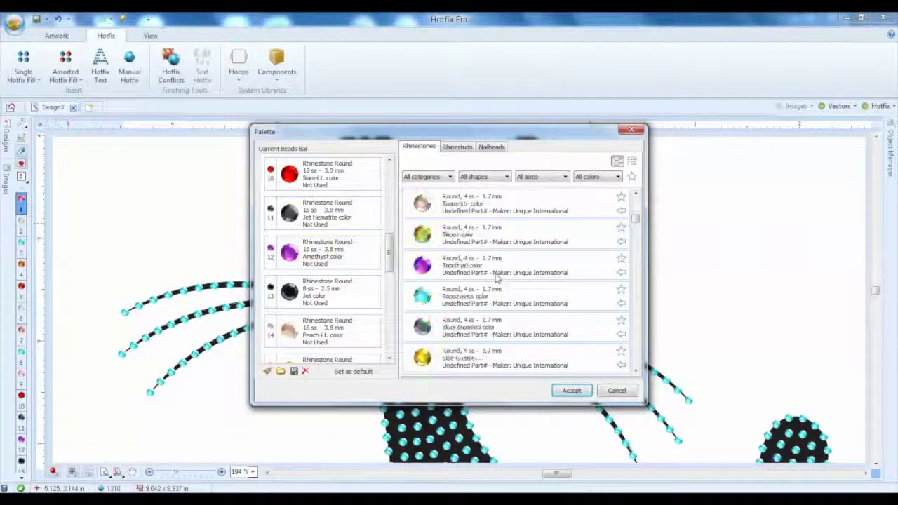
scroll(495, 318, "down", 2)
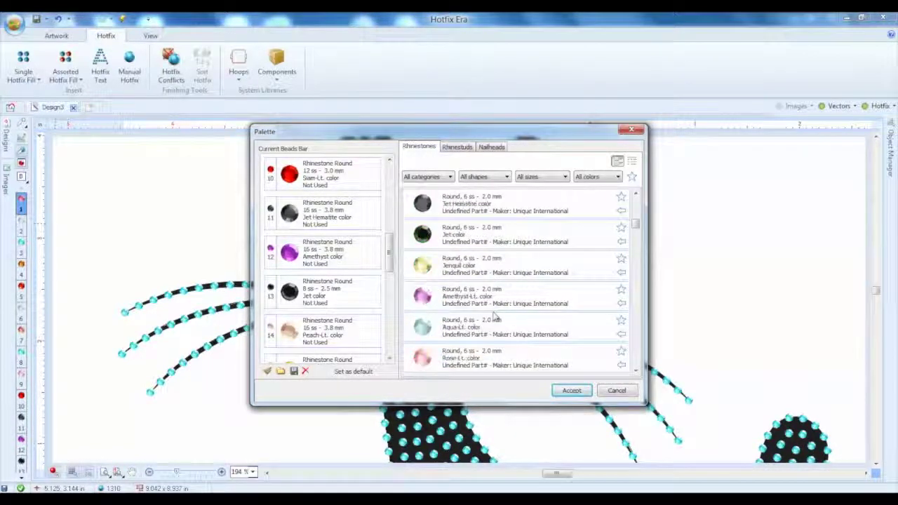
left_click_drag(482, 247, 309, 168)
Step: Add the Round 10 ss Sun stone to the beads bar and accept the palette
scroll(496, 294, "down", 2)
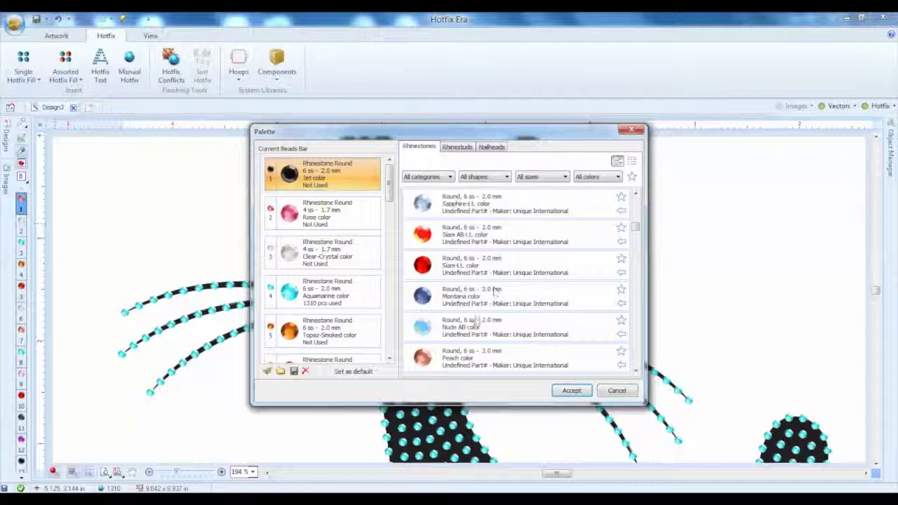
scroll(484, 309, "down", 2)
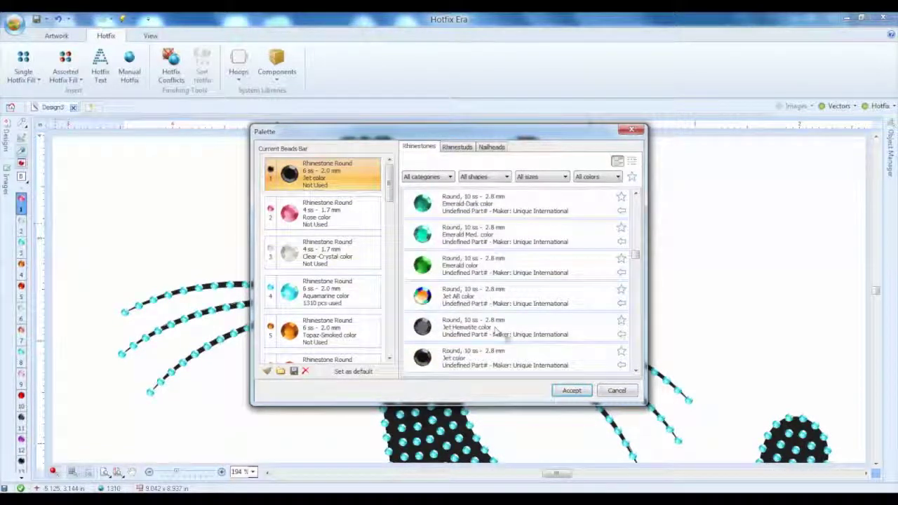
scroll(495, 330, "up", 3)
scroll(495, 340, "down", 2)
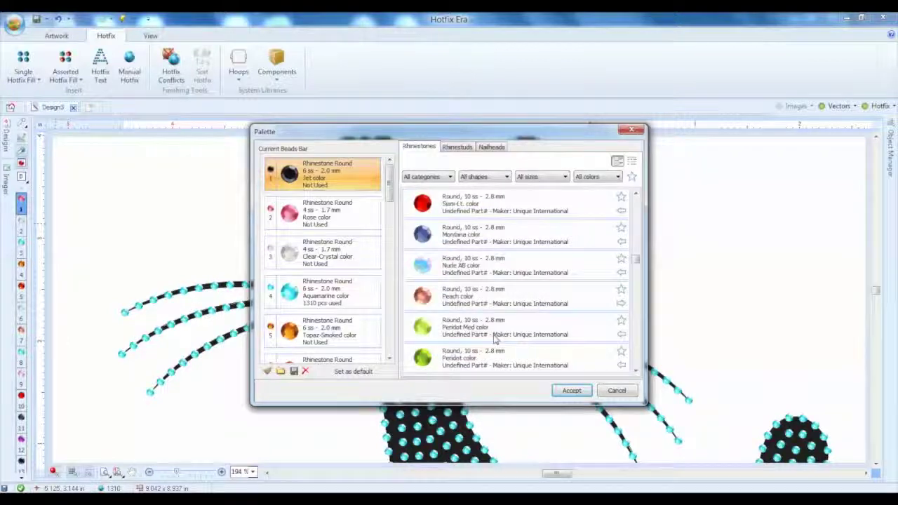
scroll(484, 231, "down", 1)
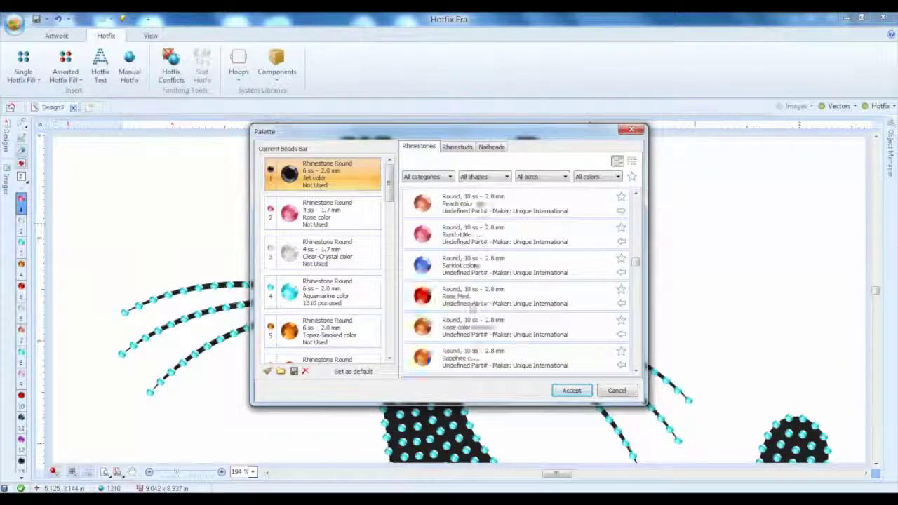
left_click(468, 359)
left_click_drag(468, 360, 326, 204)
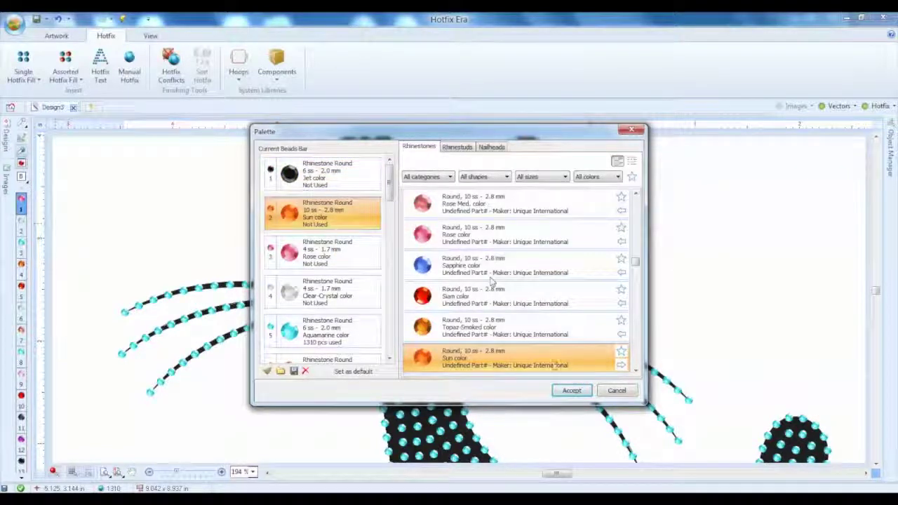
left_click(334, 184)
left_click(571, 391)
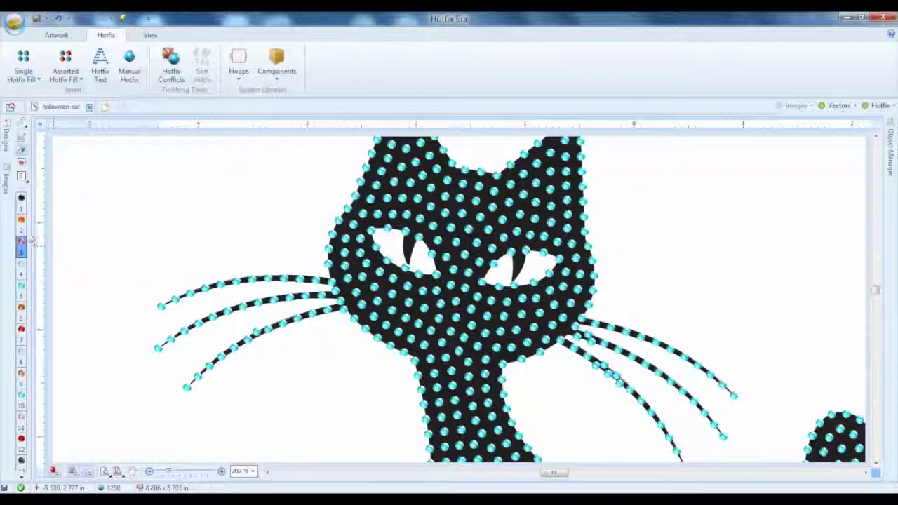
Step: Pick the orange Sun stone and manually place orange stones into the cat's eyes
mouse_move(23, 231)
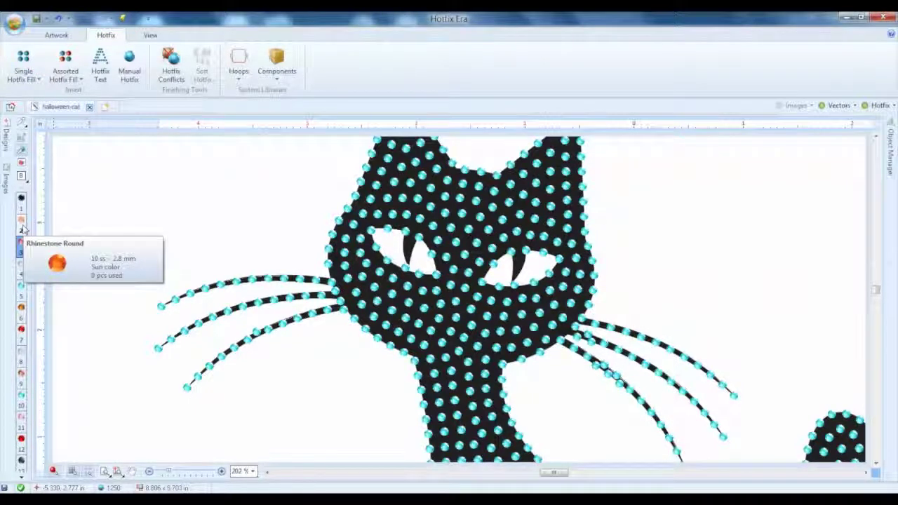
left_click(22, 225)
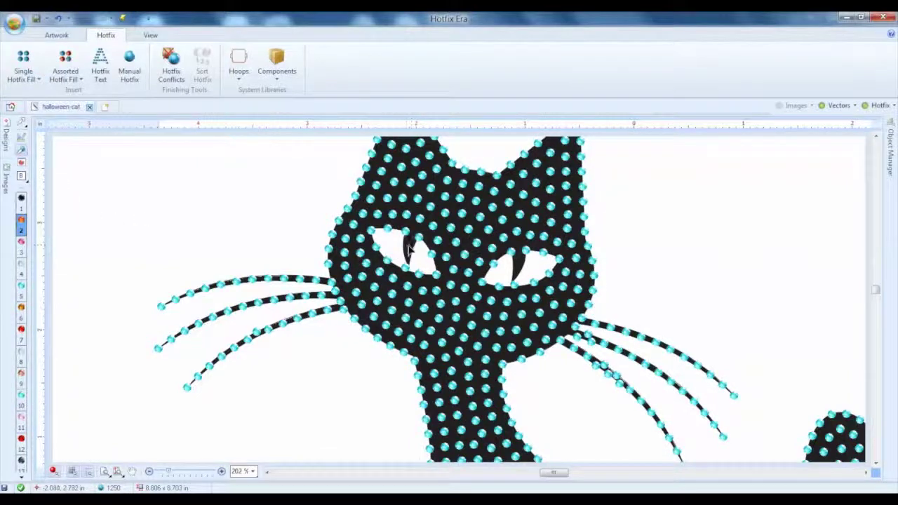
scroll(409, 249, "up", 2)
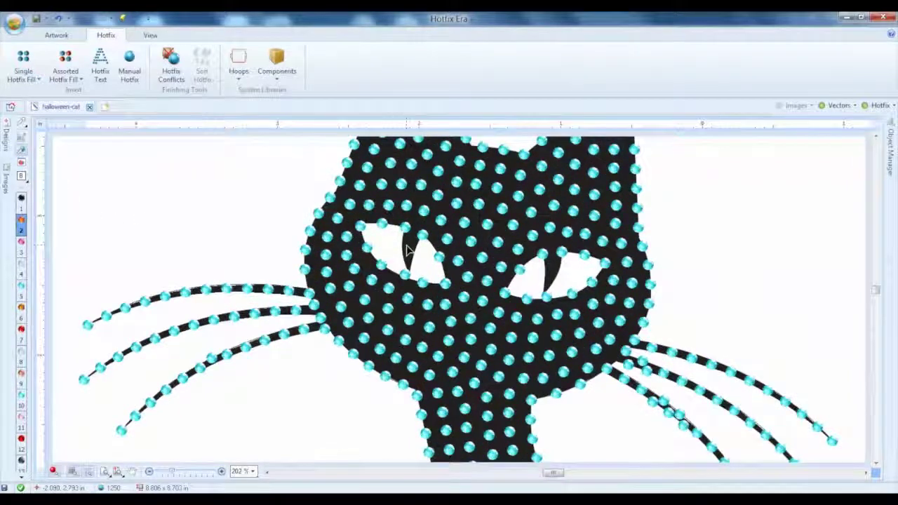
left_click(130, 70)
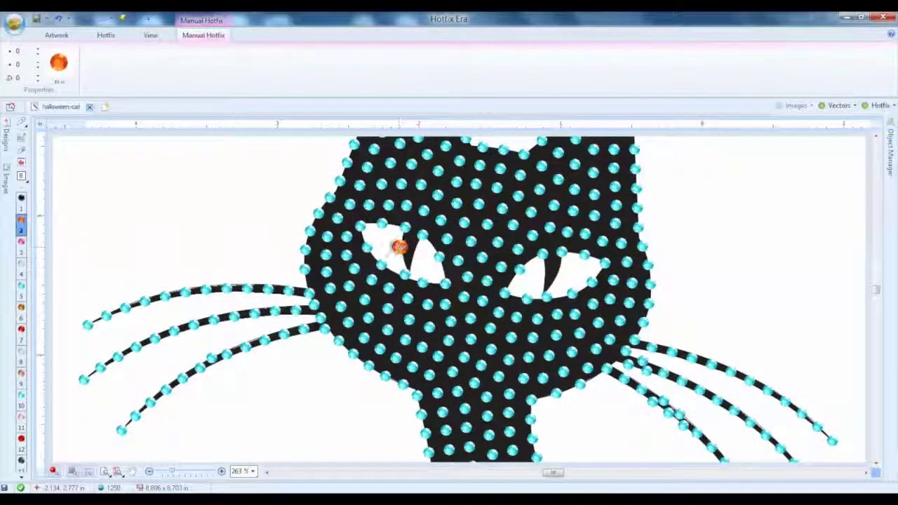
left_click(397, 249)
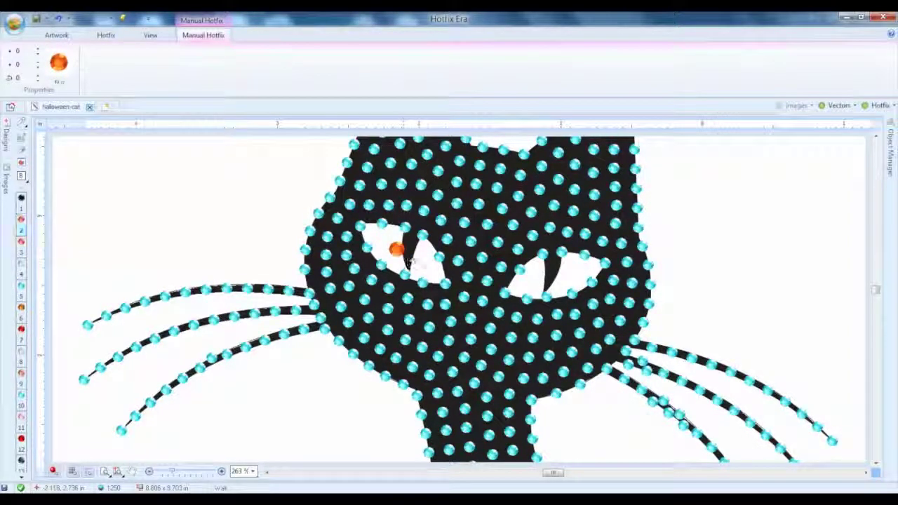
left_click(416, 257)
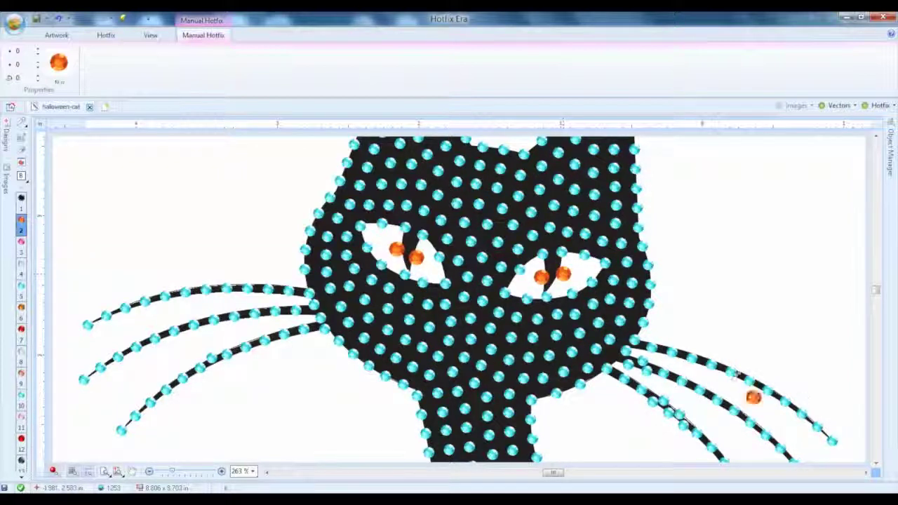
left_click(423, 370)
scroll(416, 377, "down", 3)
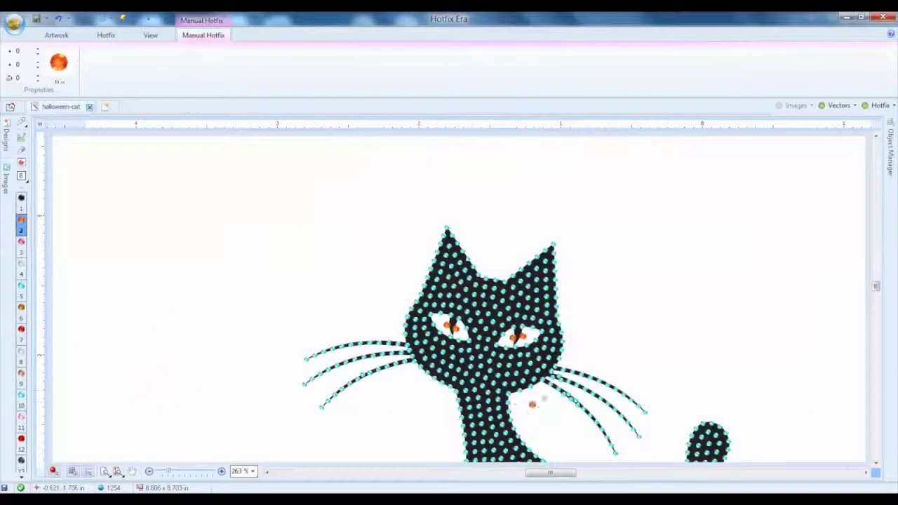
scroll(548, 425, "up", 1)
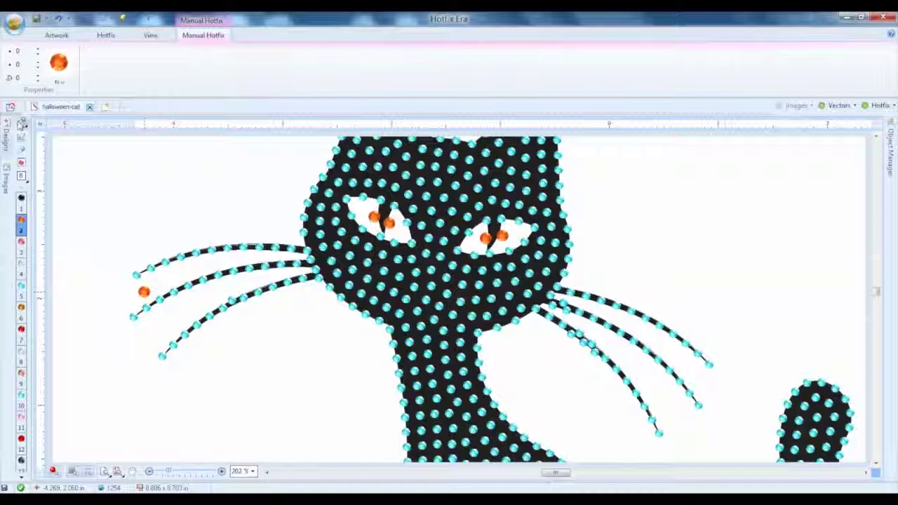
Step: Recolour the cat's hotfix fill stones from aqua to black Jet 6 ss
left_click(21, 123)
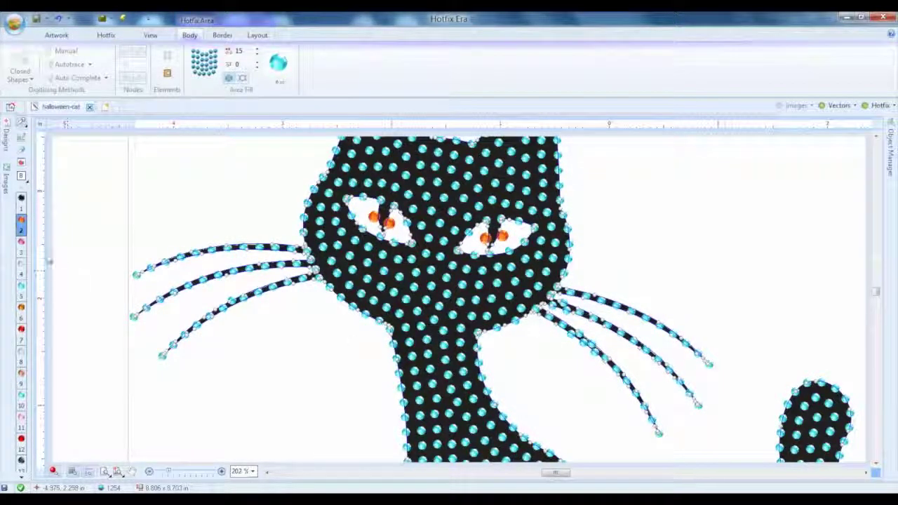
left_click(21, 200)
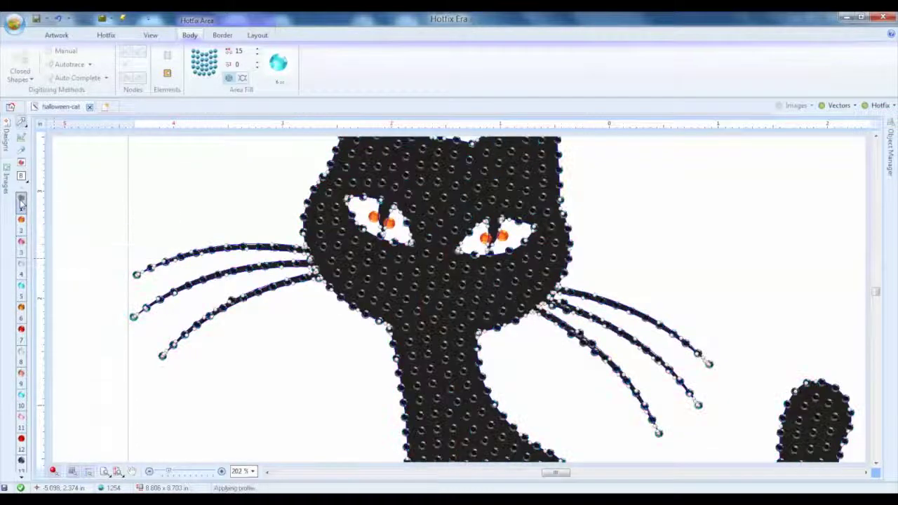
scroll(737, 324, "down", 5)
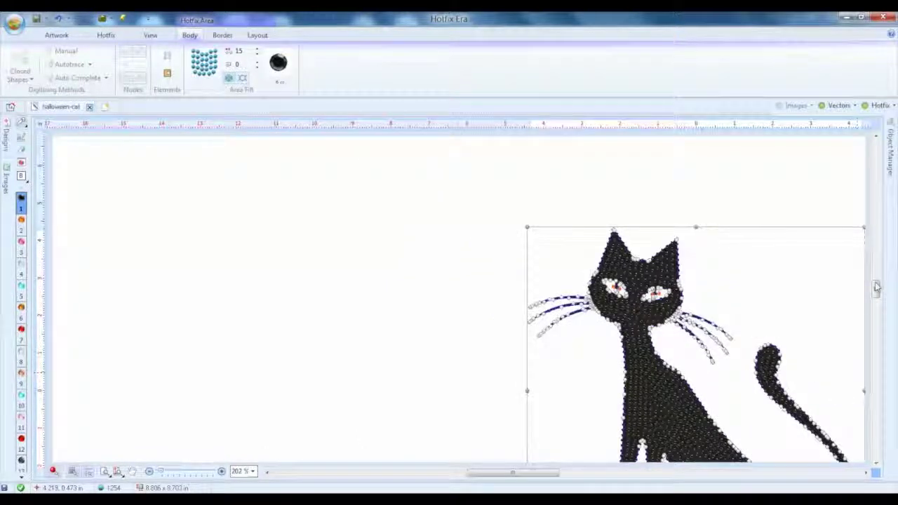
scroll(537, 421, "down", 3)
scroll(557, 371, "down", 3)
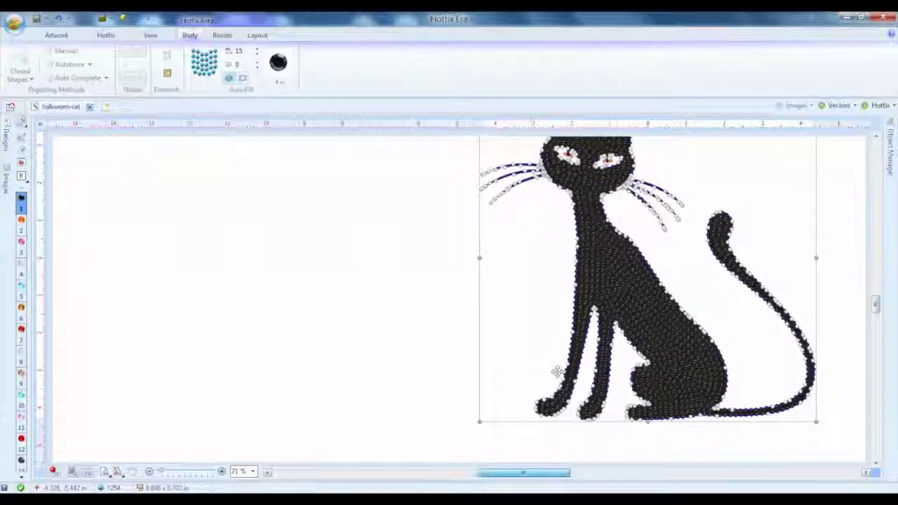
Step: Hide the vector cat and deselect it, showing the black Jet and orange-eye stone layout
left_click(839, 105)
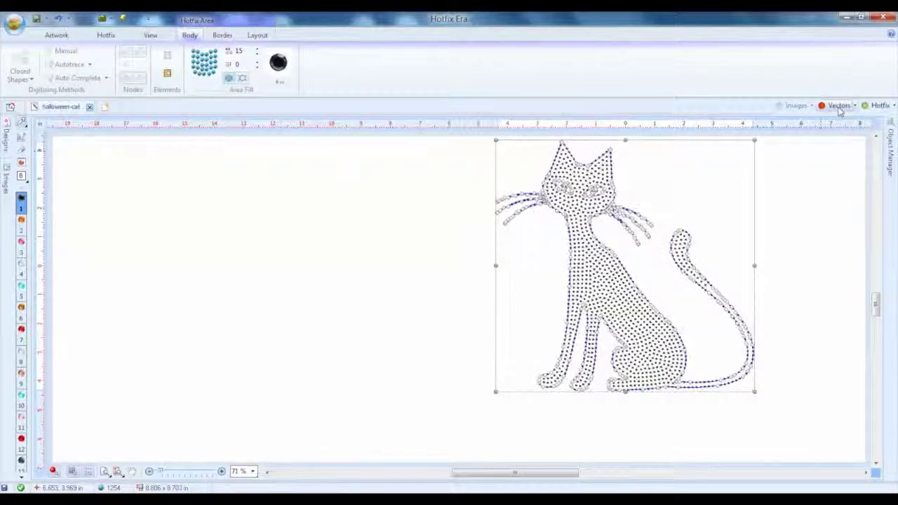
left_click(808, 273)
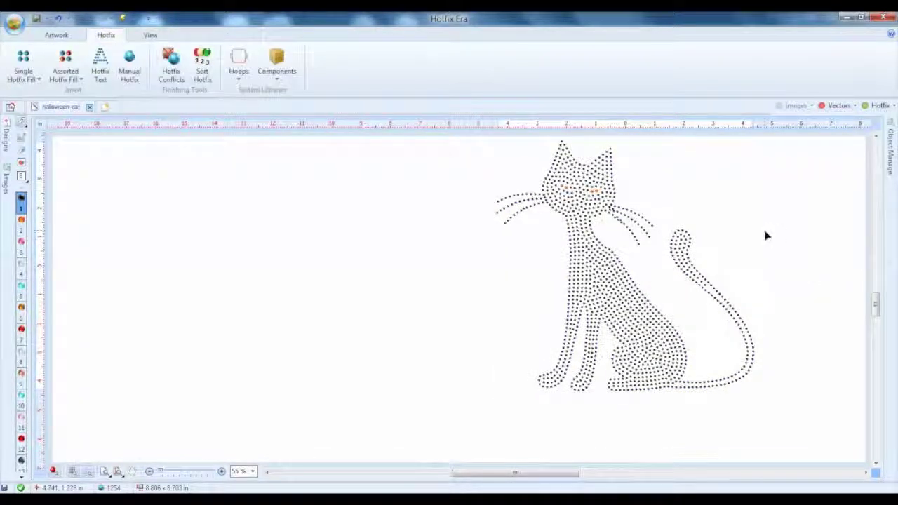
scroll(561, 267, "right", 3)
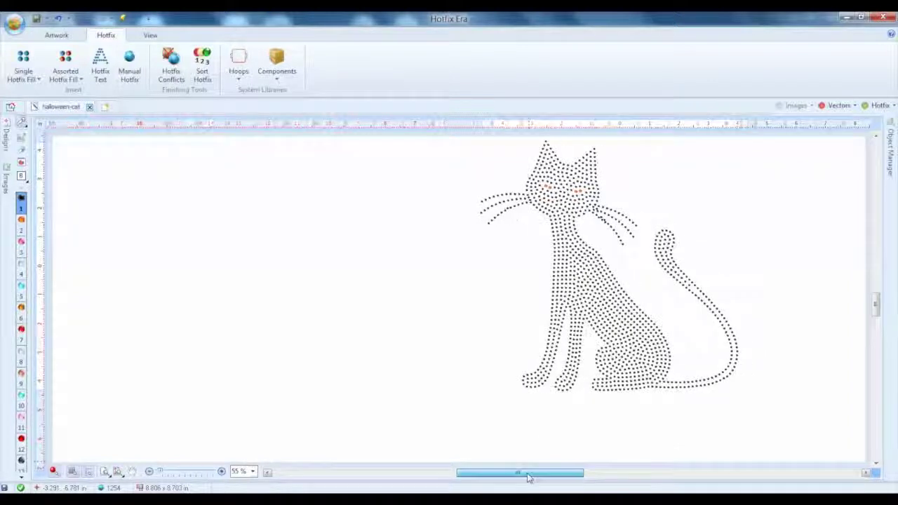